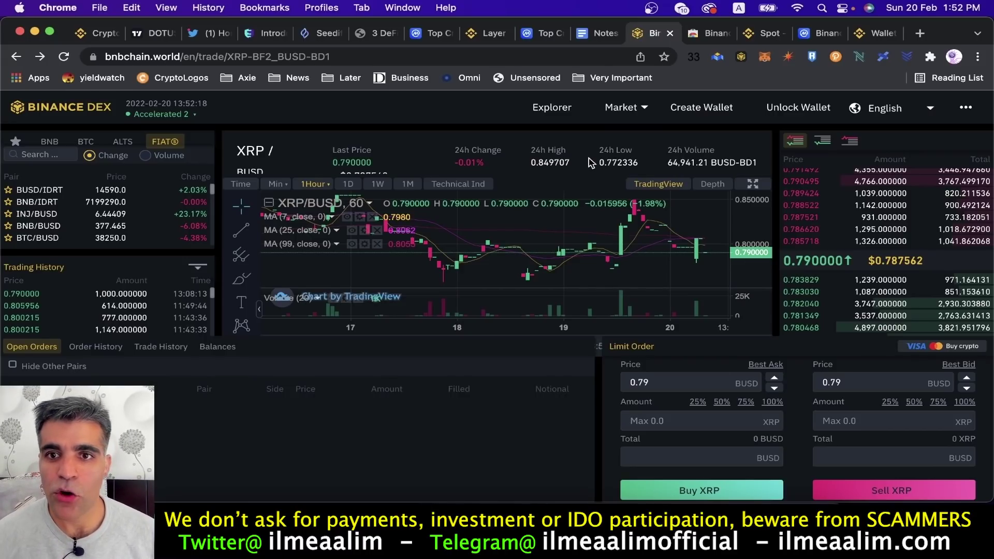
pyautogui.click(710, 33)
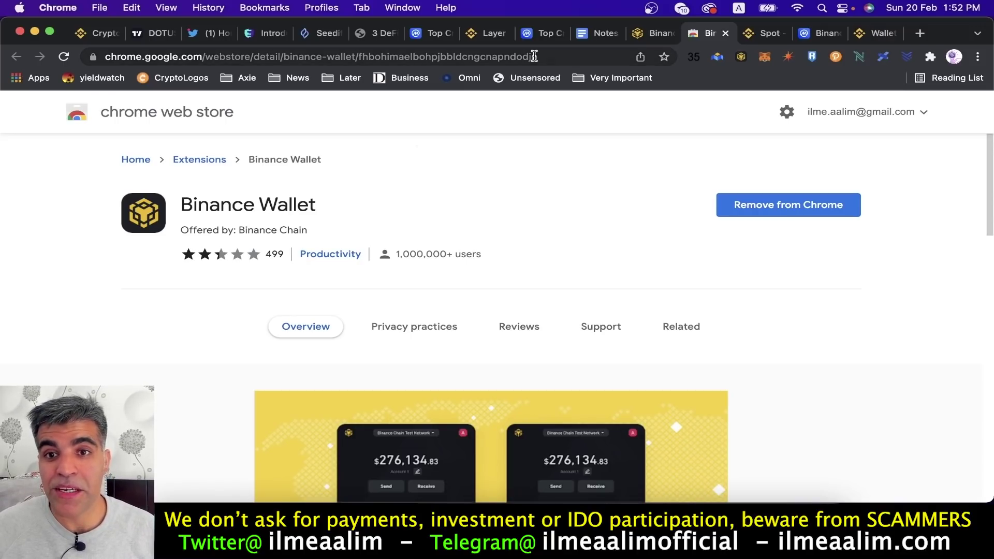
pyautogui.click(651, 38)
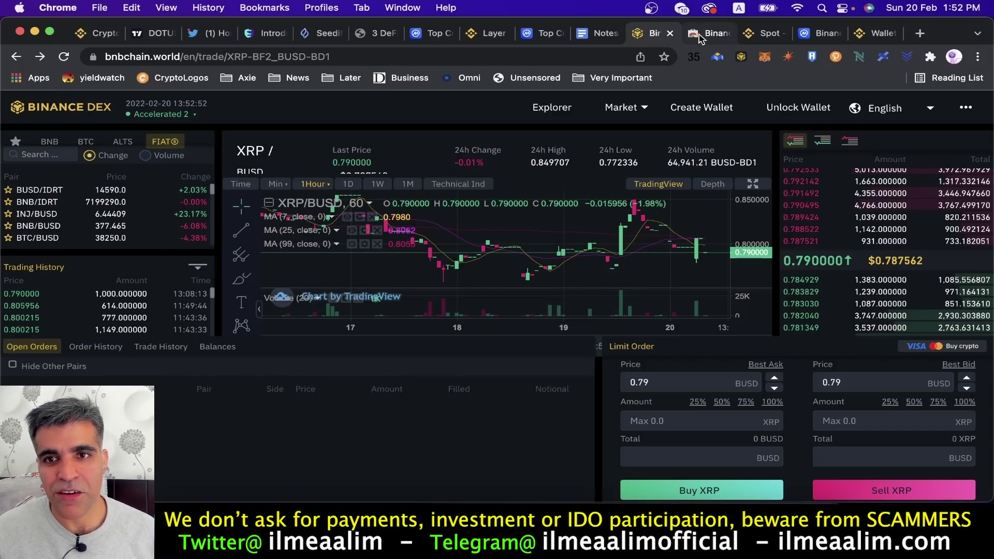
pyautogui.click(705, 33)
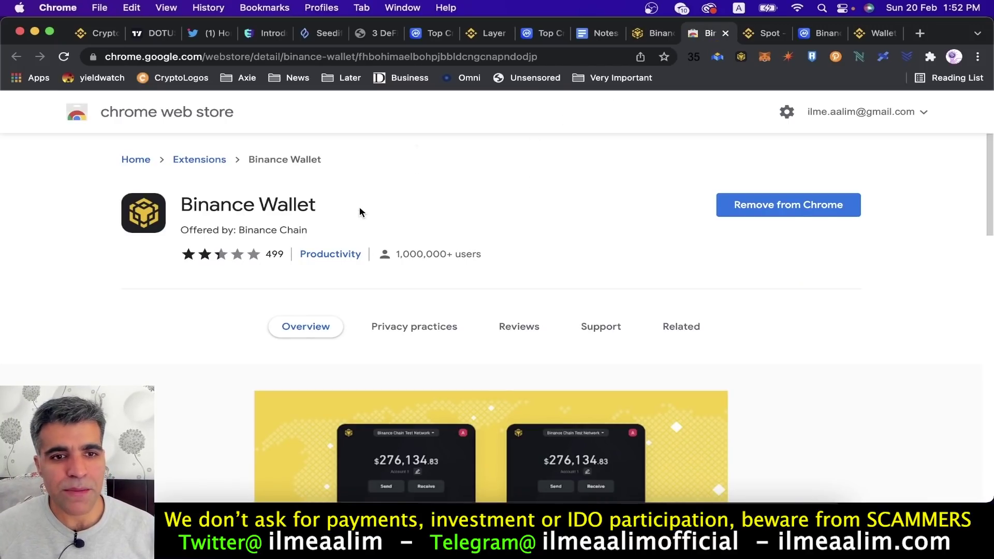
pyautogui.click(273, 58)
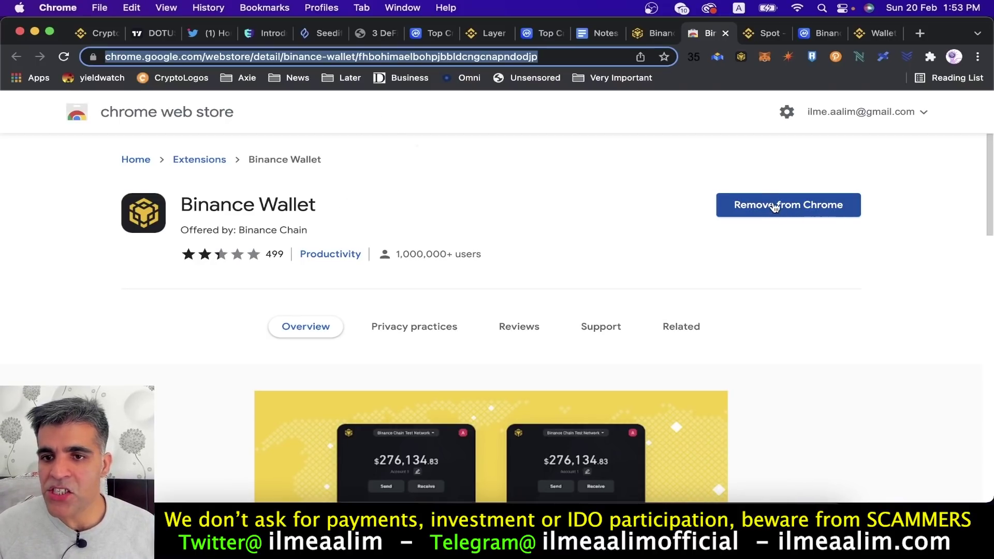
pyautogui.click(742, 57)
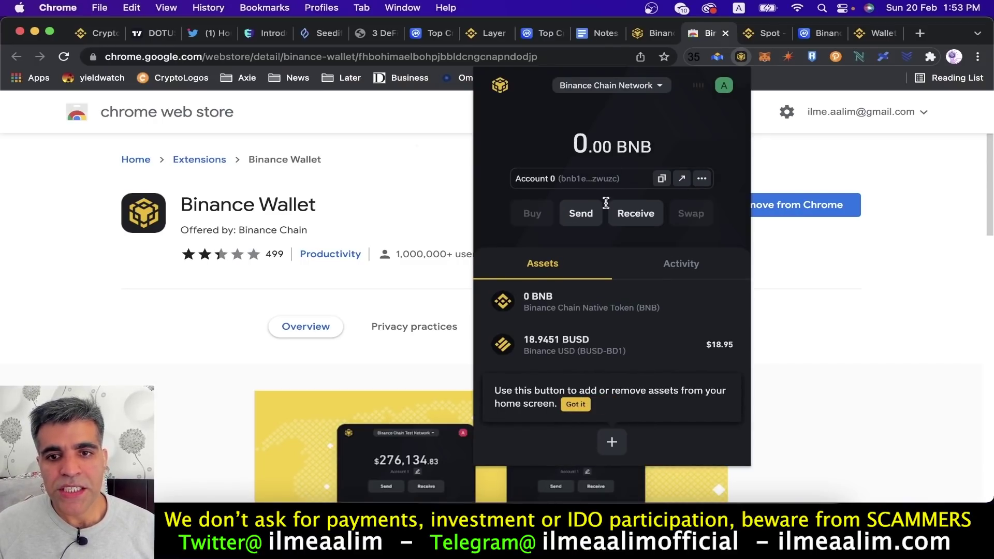
pyautogui.click(649, 35)
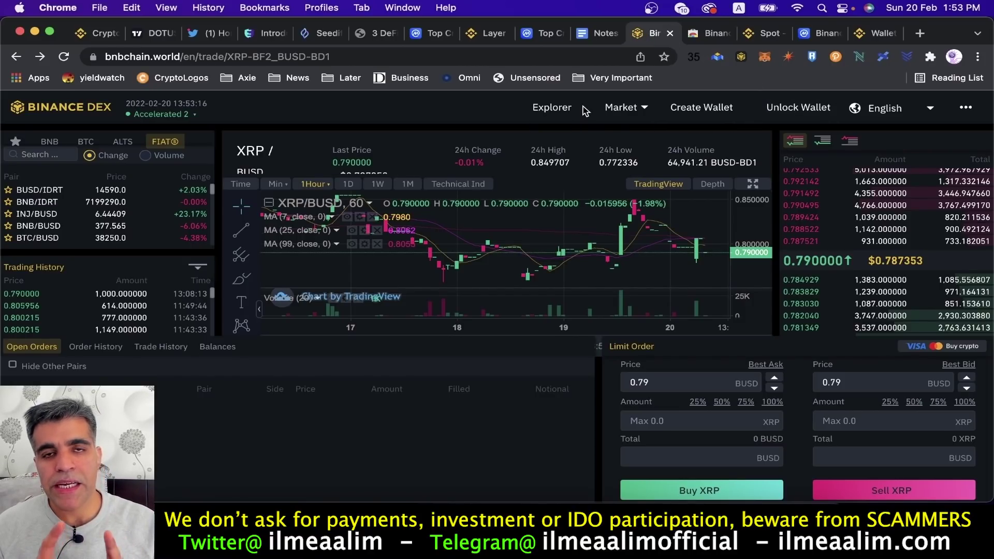
# Glance at the Binance Wallet store tab, return to Binance DEX, and view 0 BNB / 18.9451 BUSD.
pyautogui.moveTo(847, 108)
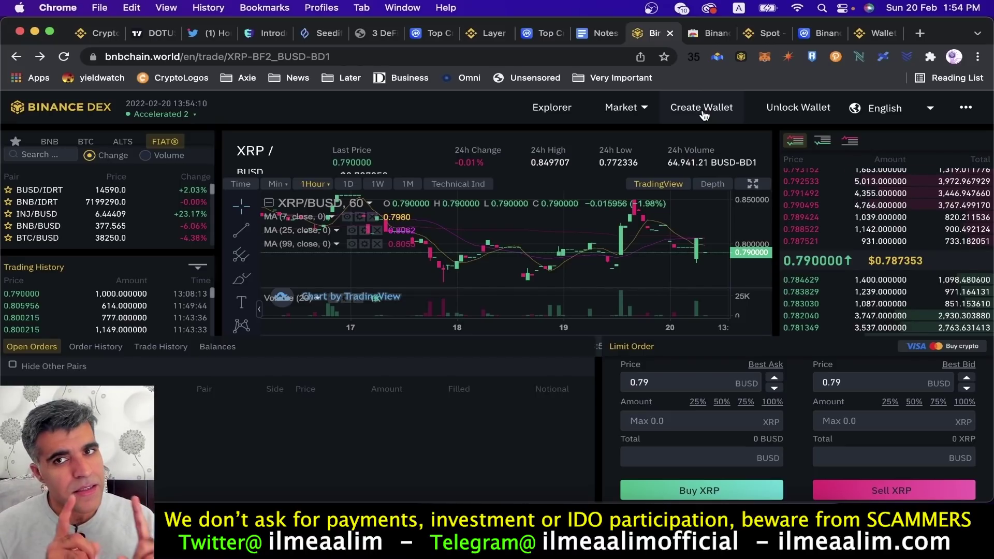
pyautogui.click(696, 39)
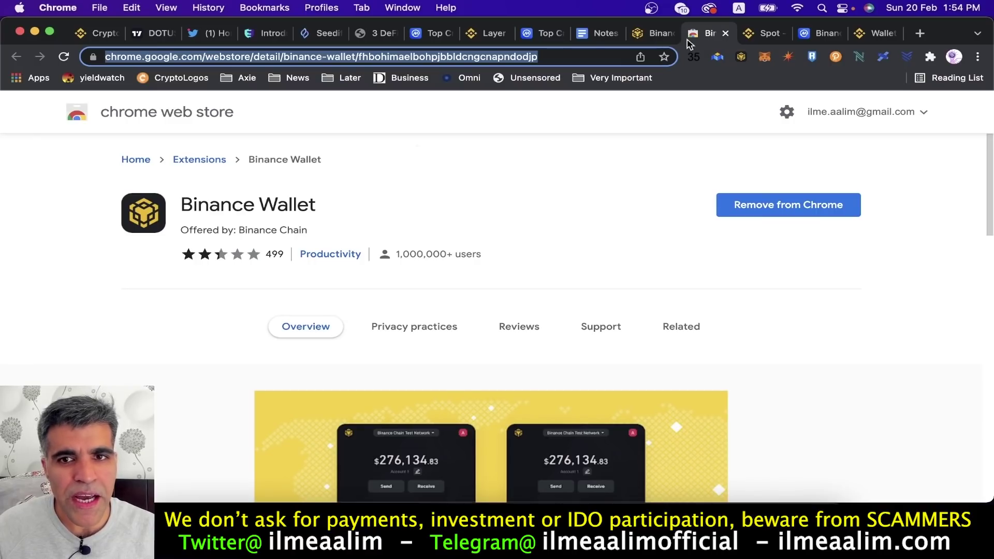
pyautogui.click(655, 34)
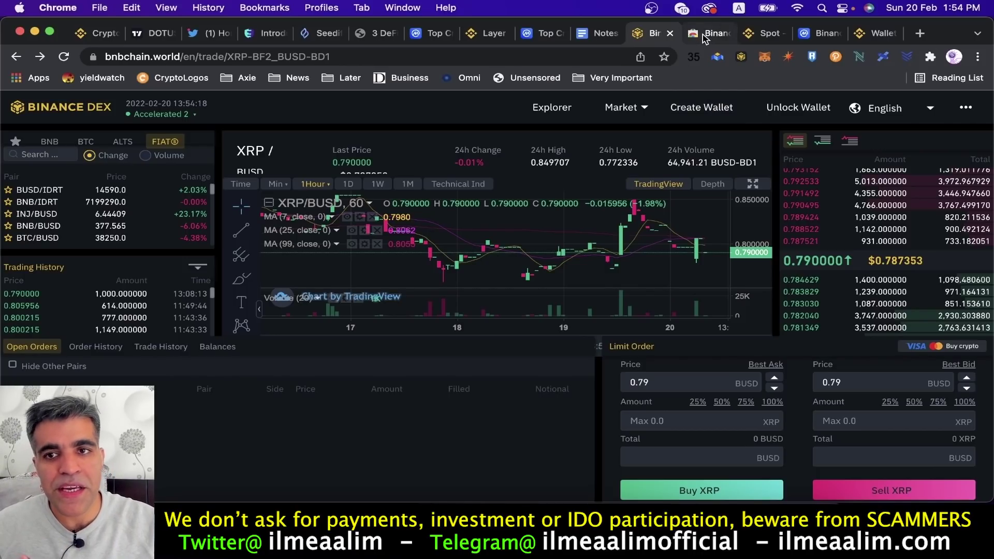
pyautogui.moveTo(640, 124)
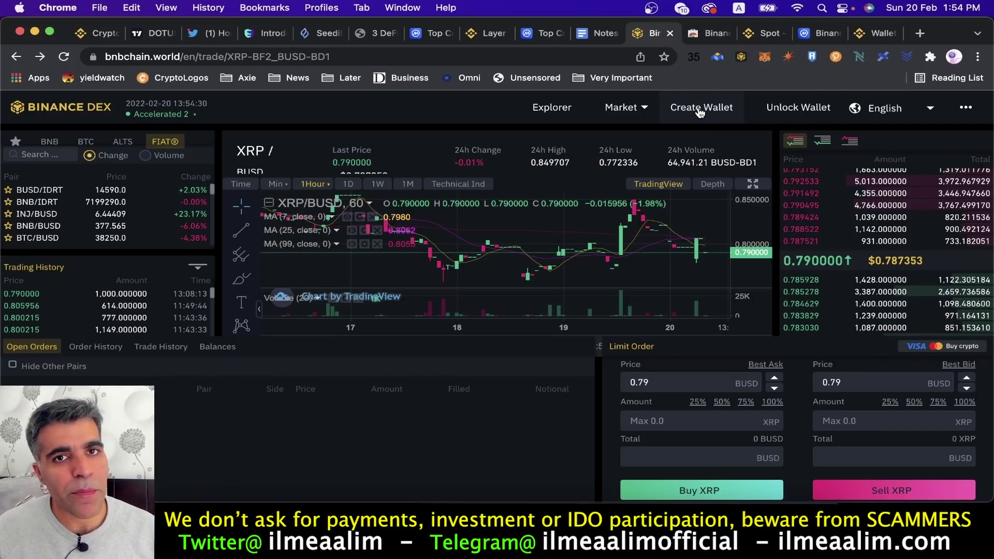
pyautogui.click(741, 58)
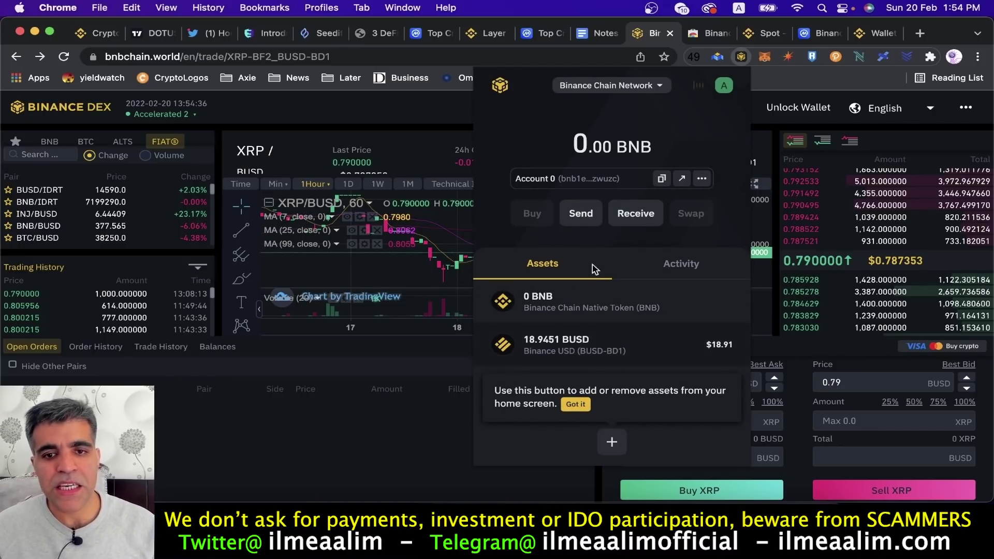
# Close the wallet popup and back out of the Create Wallet options and install page.
pyautogui.click(781, 122)
pyautogui.click(682, 107)
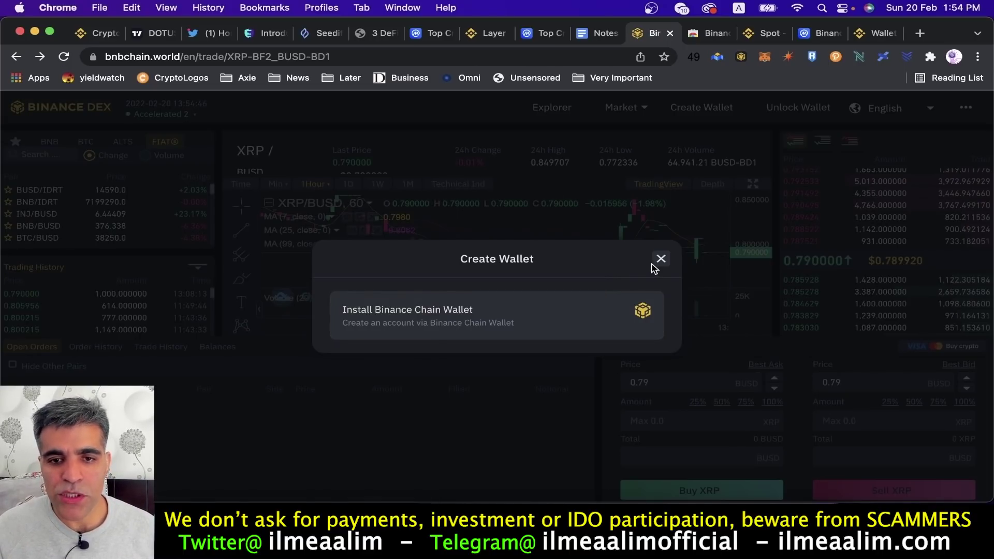
pyautogui.click(502, 317)
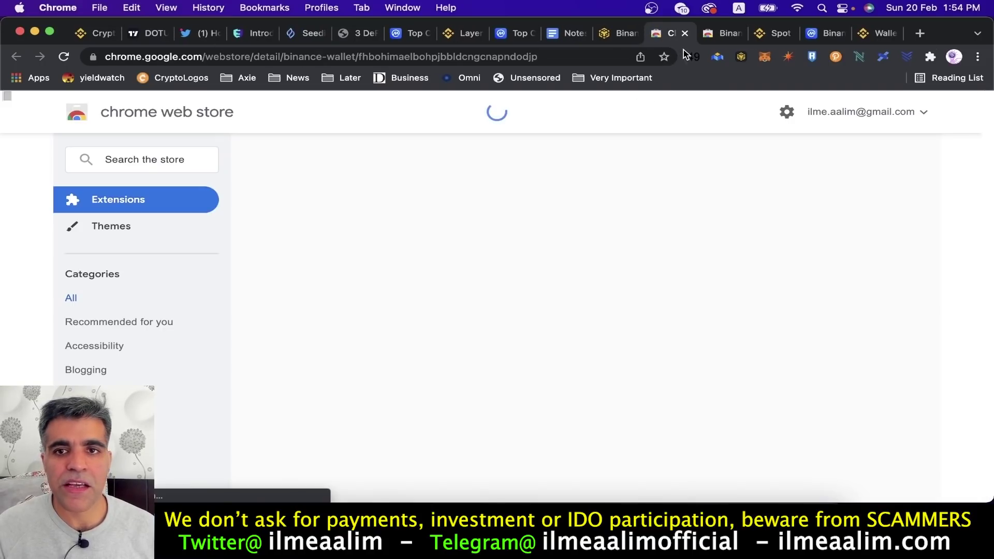
pyautogui.click(686, 34)
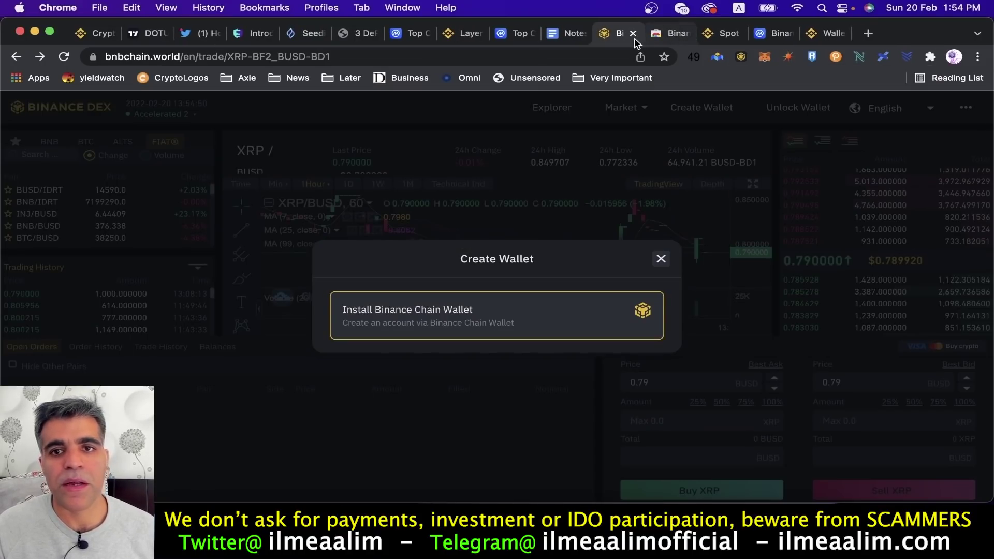
pyautogui.click(662, 259)
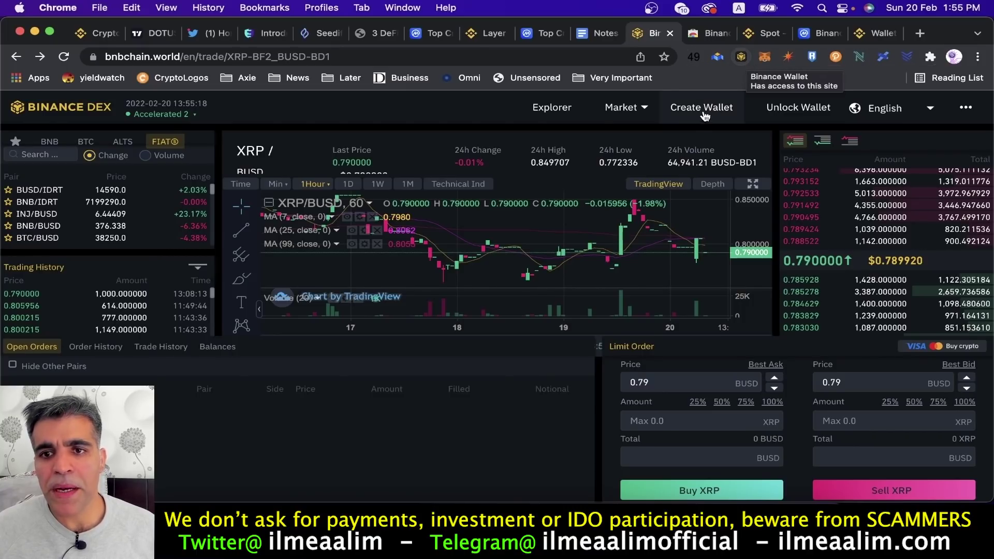
# After trying the WalletConnect QR code, unlock Binance DEX with the Binance Chain Wallet extension.
pyautogui.click(790, 115)
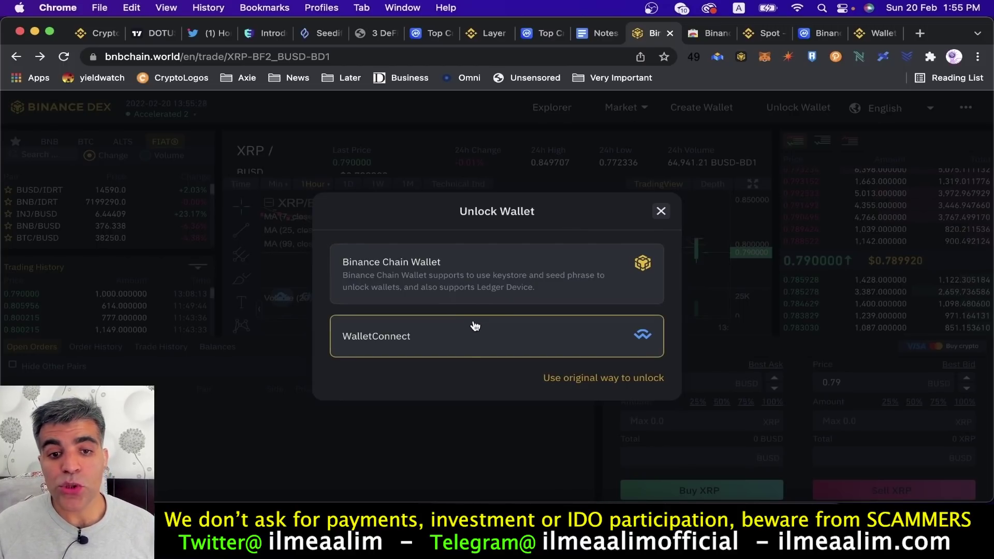
pyautogui.click(381, 343)
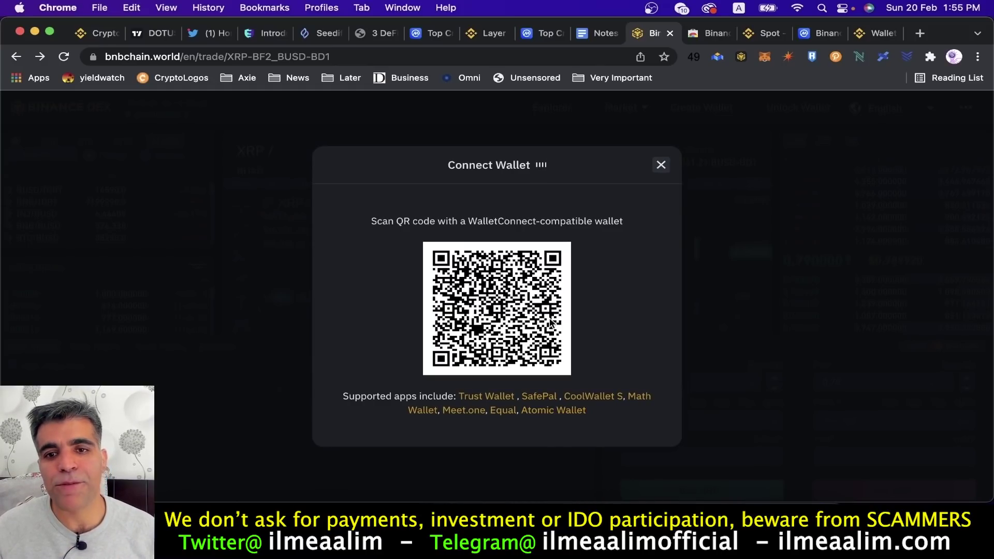
pyautogui.click(660, 167)
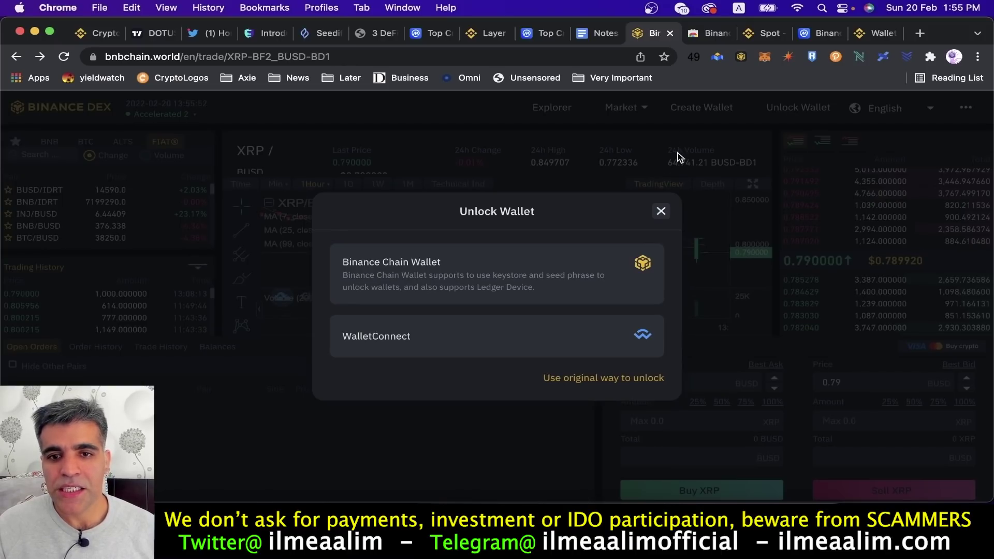
pyautogui.click(661, 212)
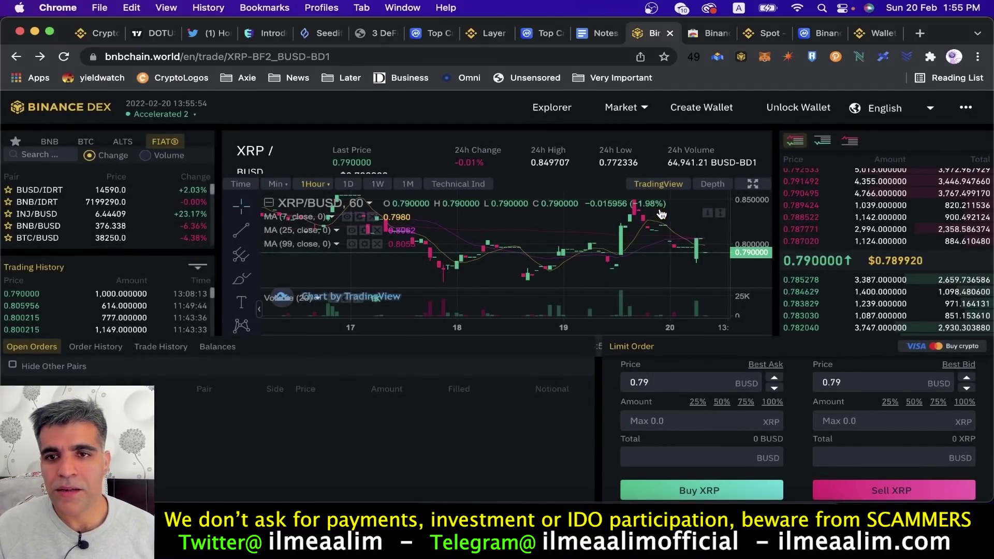
pyautogui.click(796, 109)
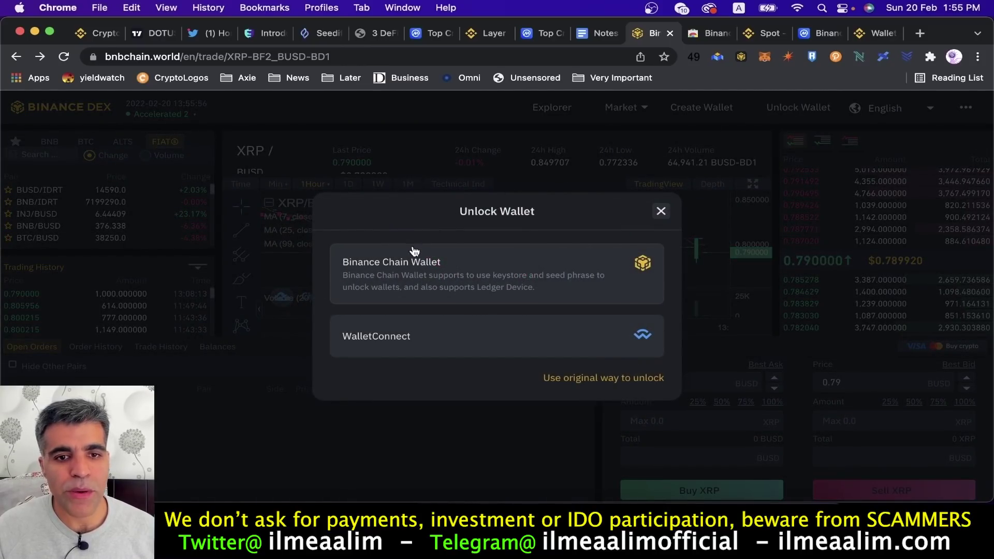
pyautogui.click(416, 267)
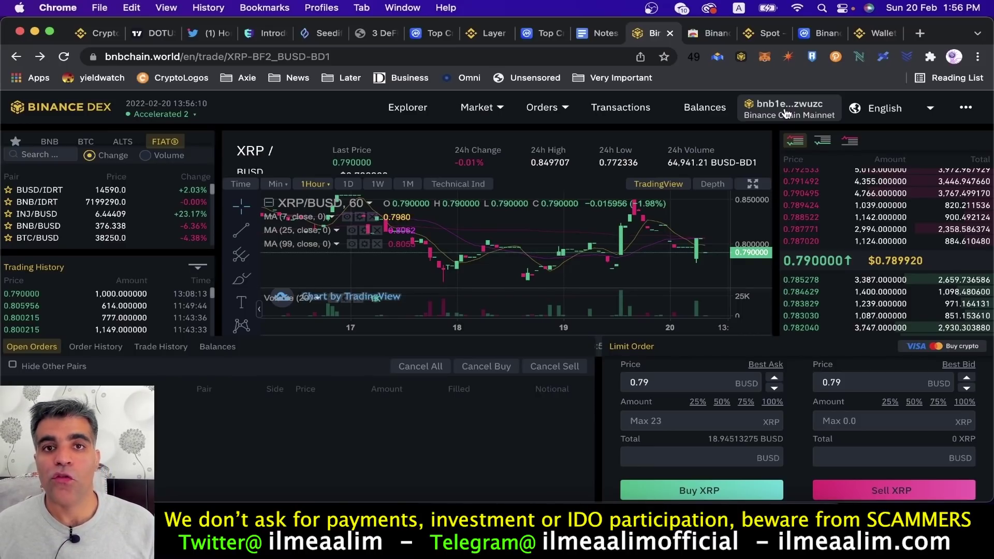
# In the wallet extension, keep Binance Chain Network, copy the account address, and reopen the network list.
pyautogui.click(742, 56)
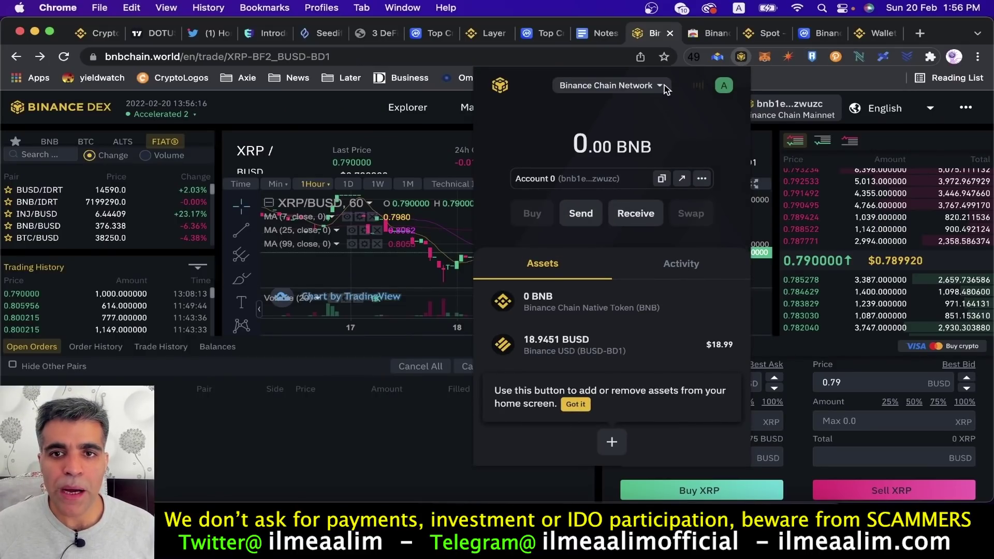
pyautogui.click(661, 86)
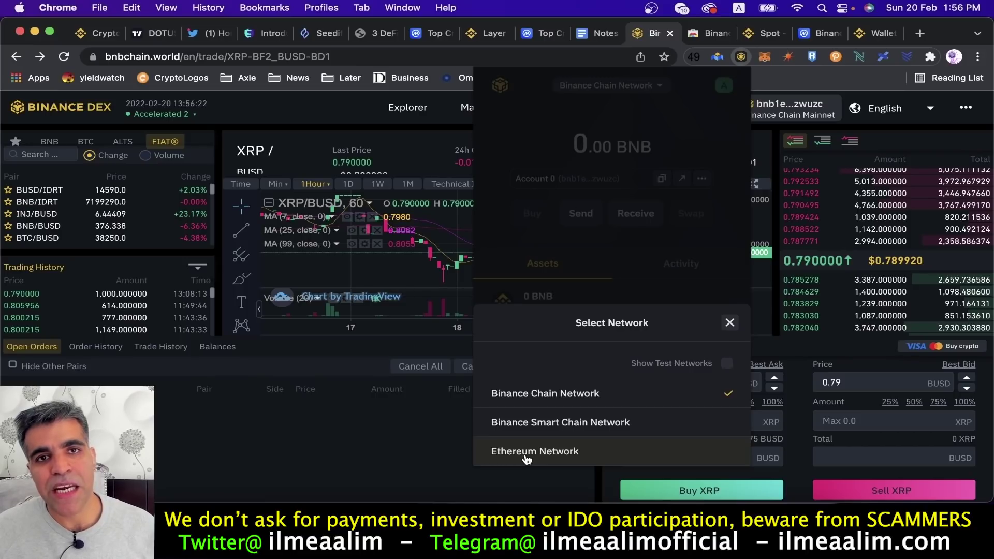
pyautogui.click(533, 396)
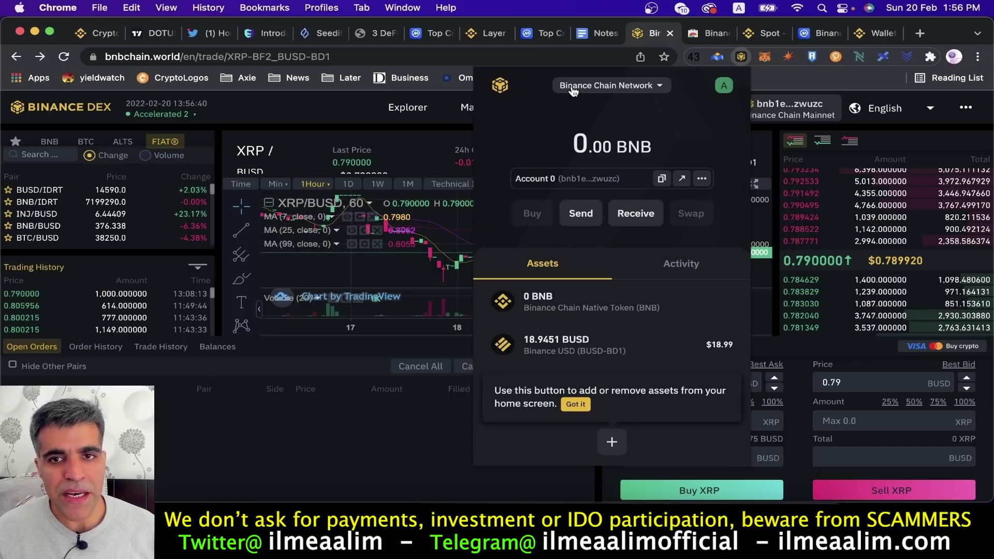
pyautogui.click(659, 184)
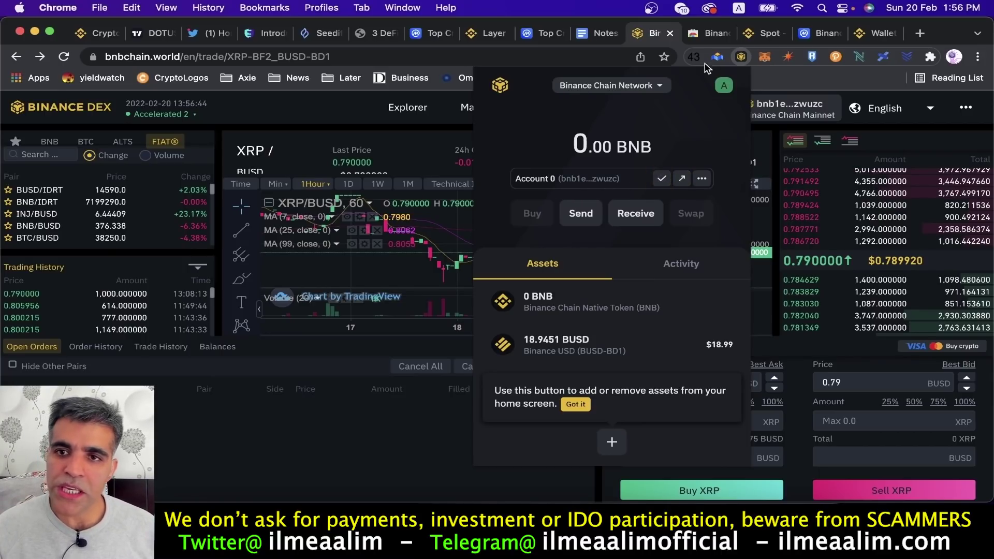
pyautogui.click(659, 87)
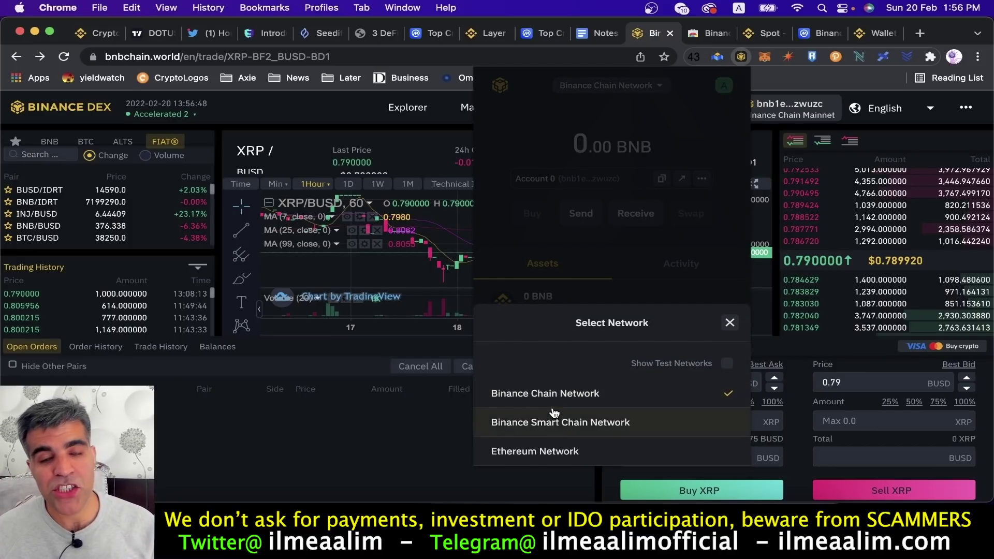
# On Binance Smart Chain, send and confirm 0.30 BNB to Account 0's Binance Chain address.
pyautogui.click(567, 424)
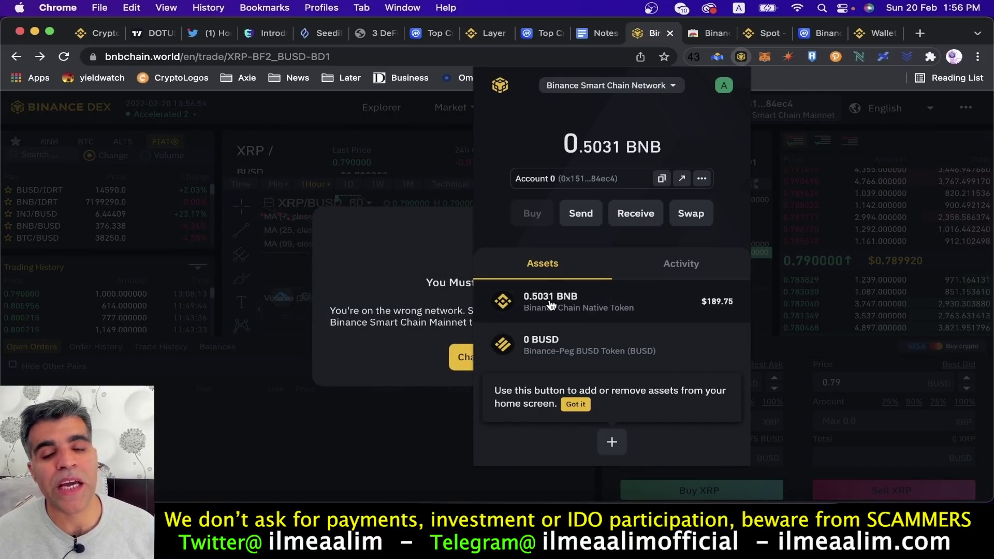
pyautogui.click(580, 214)
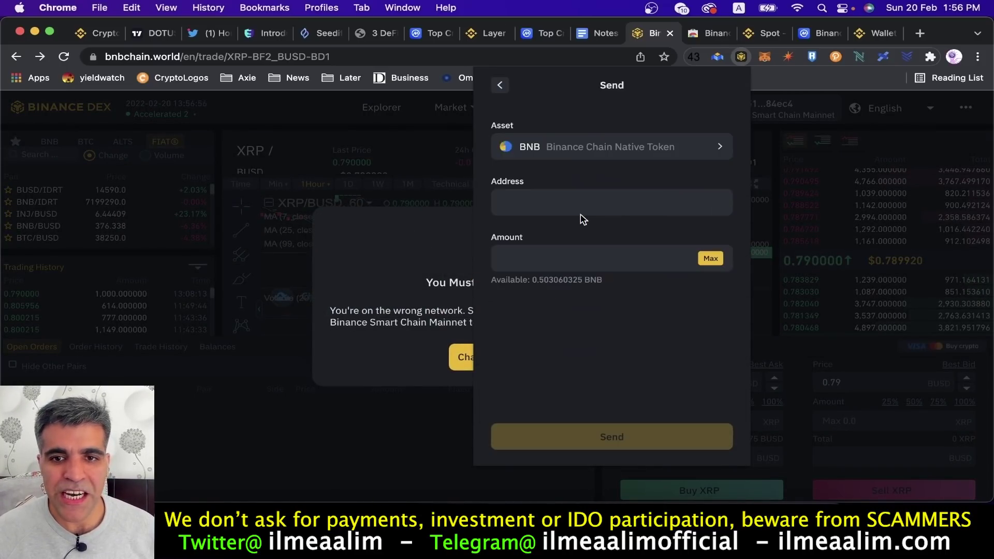
pyautogui.click(555, 207)
pyautogui.write('bnb1en5v254qrg6hxv7n3awce4n3sa27vz0rwzwuzc')
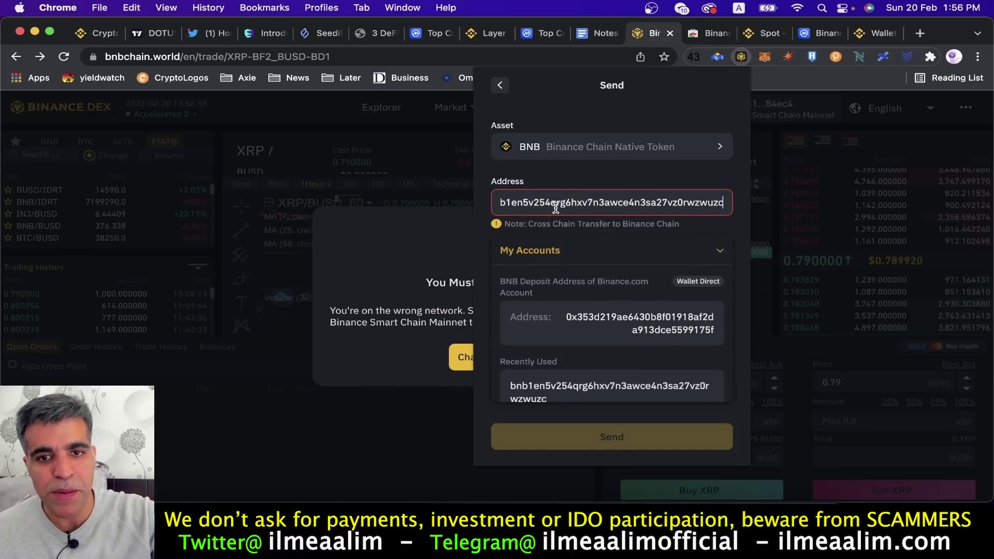
pyautogui.click(588, 251)
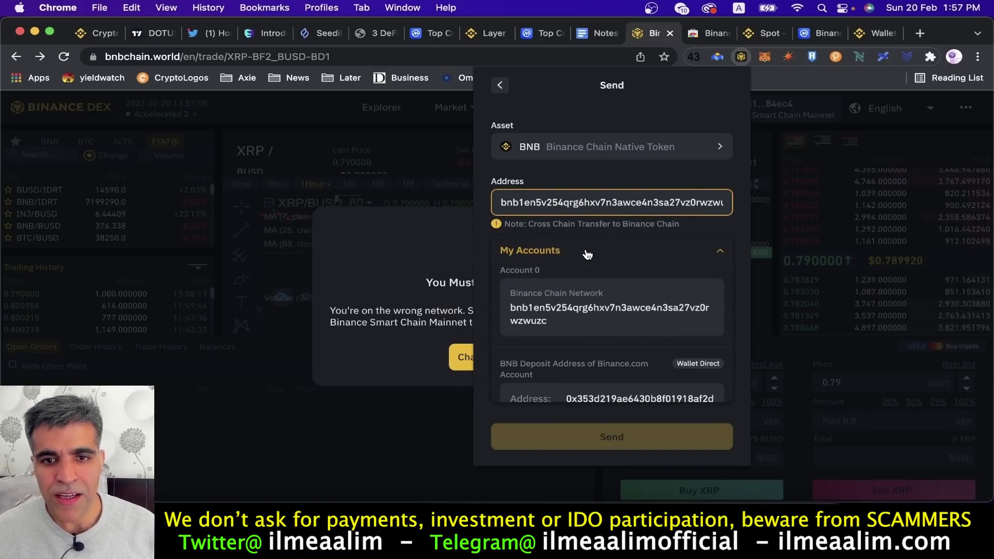
pyautogui.click(550, 313)
pyautogui.click(547, 269)
pyautogui.write('.')
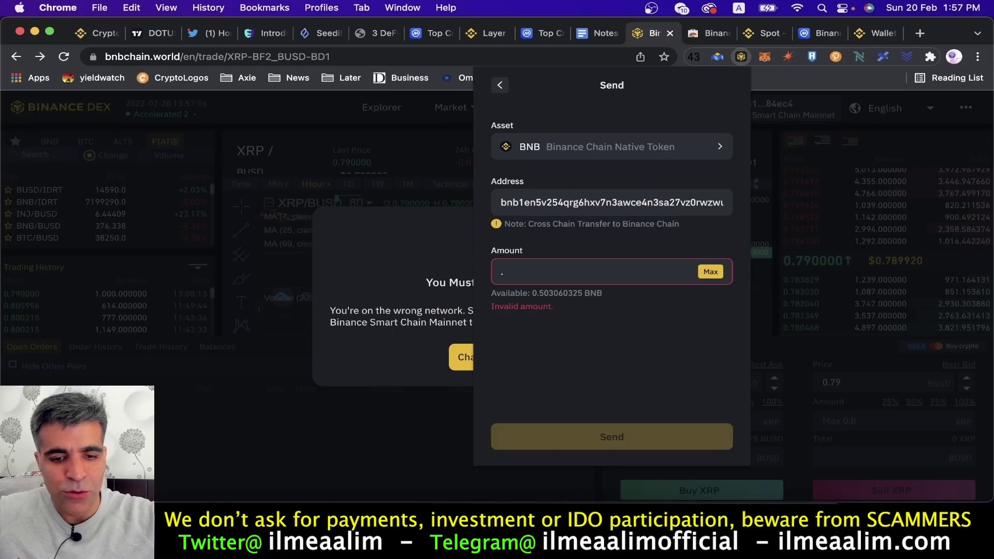
pyautogui.write('30')
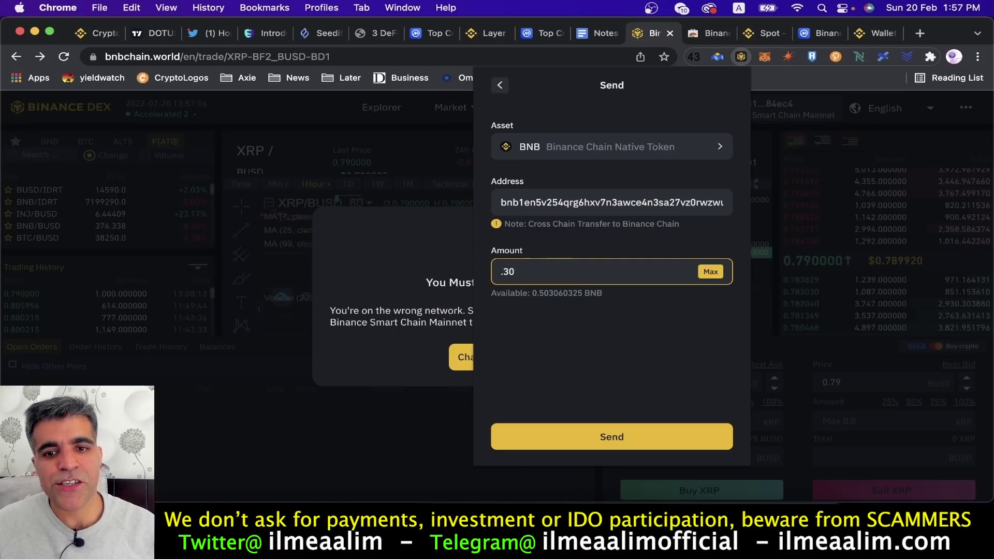
pyautogui.click(612, 439)
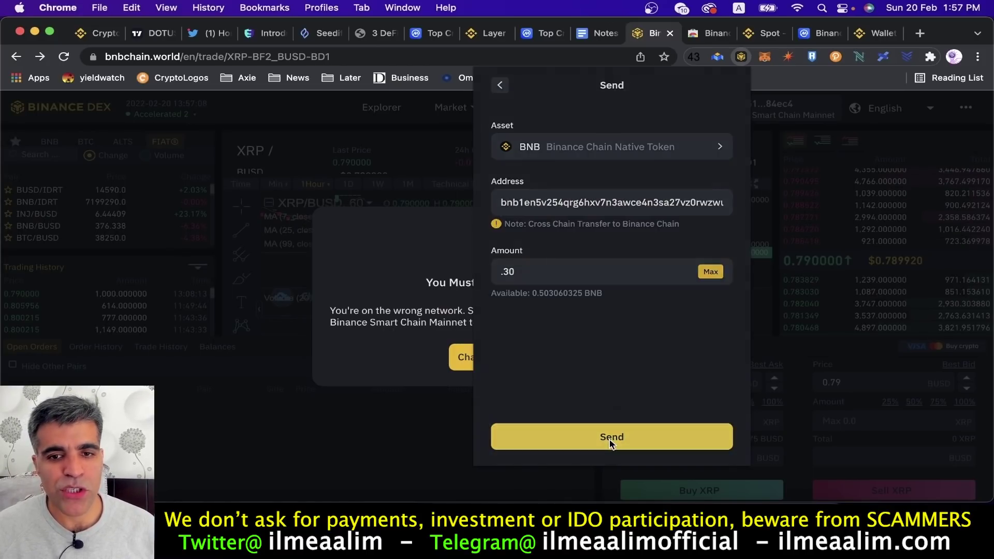
pyautogui.click(674, 447)
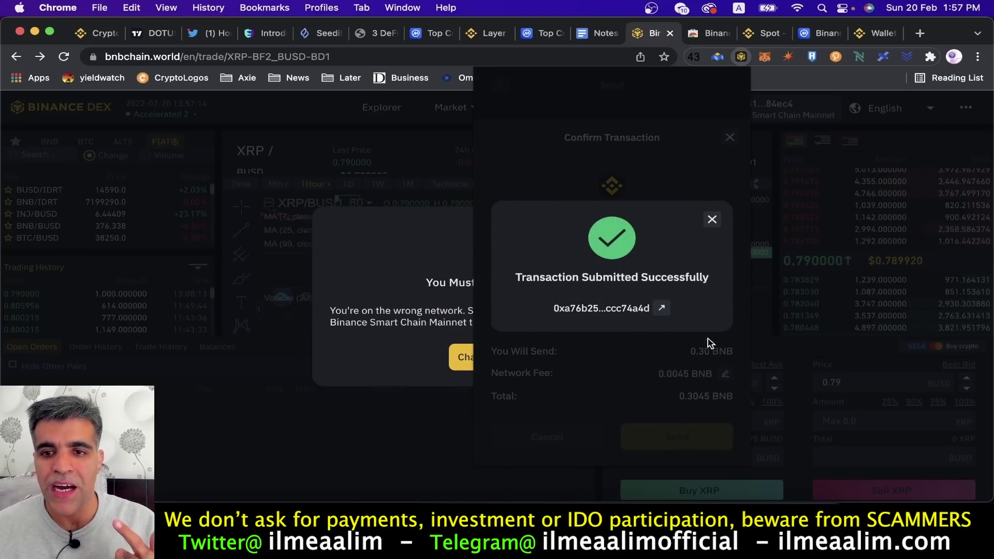
# Dismiss the success notice and switch the wallet to Binance Chain Network.
pyautogui.click(712, 219)
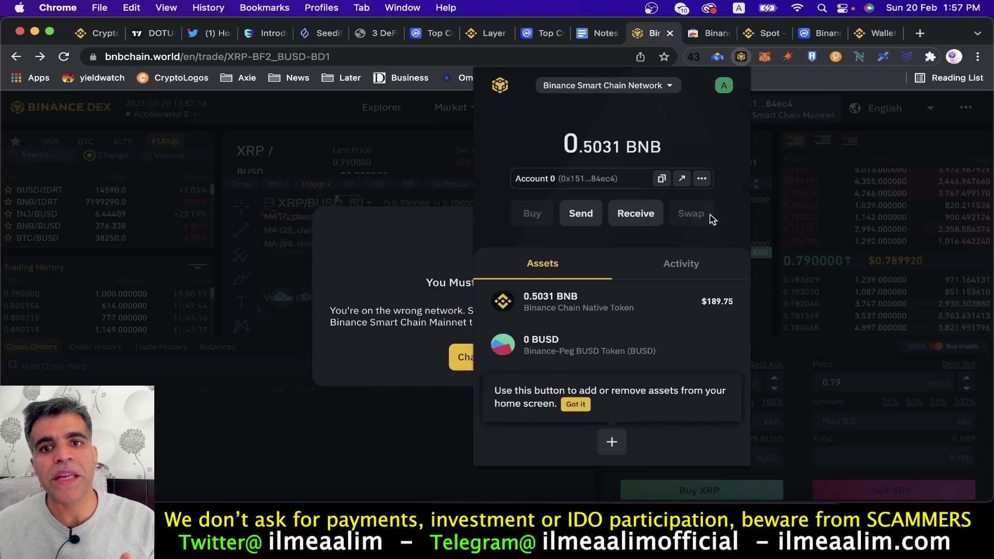
pyautogui.click(629, 86)
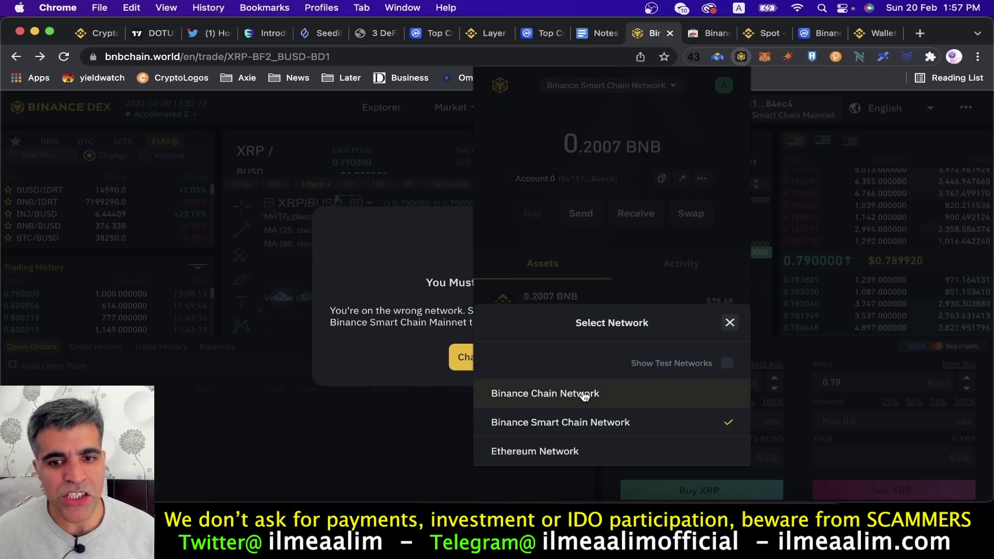
pyautogui.click(584, 394)
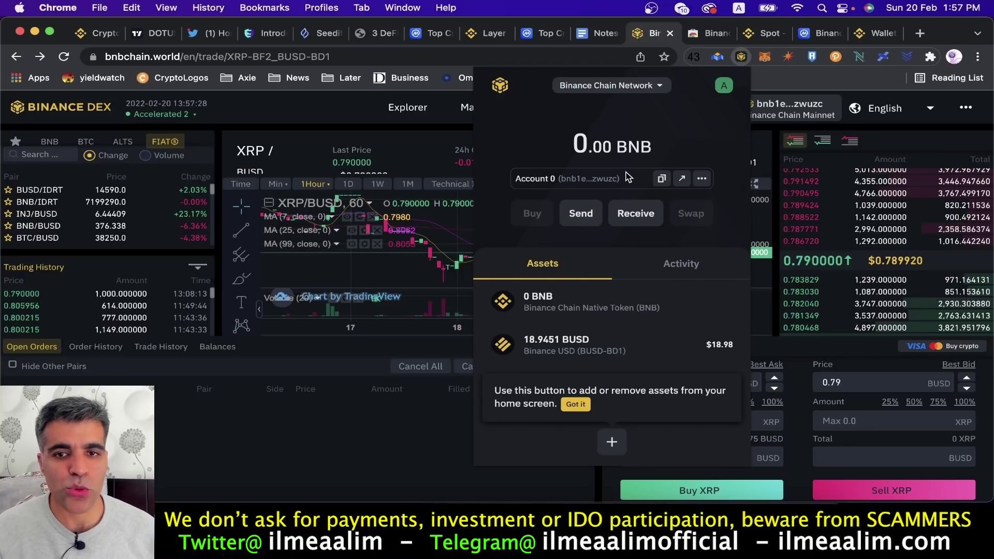
# Copy Account 0's Binance Chain address and go to binance.com's Wallet Direct page.
pyautogui.click(661, 181)
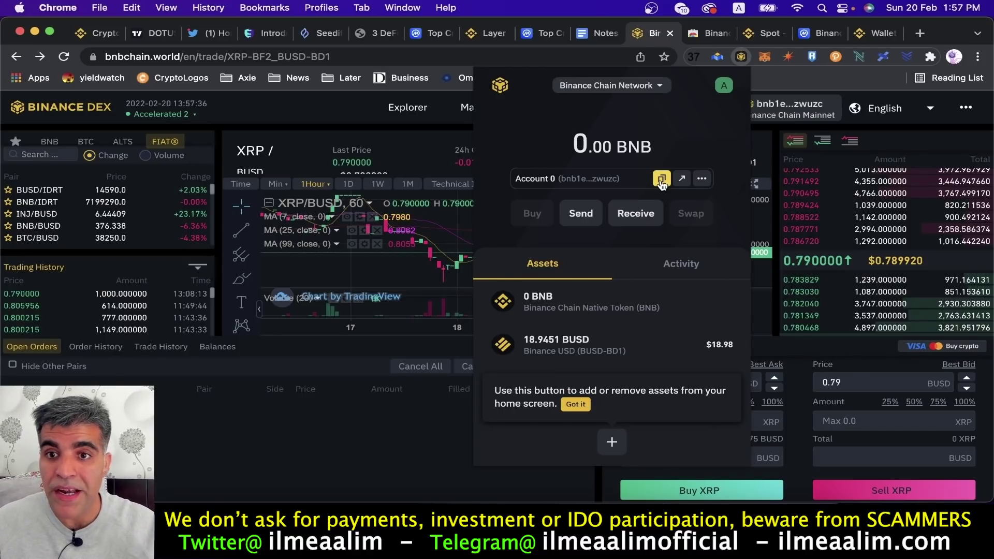
pyautogui.click(863, 37)
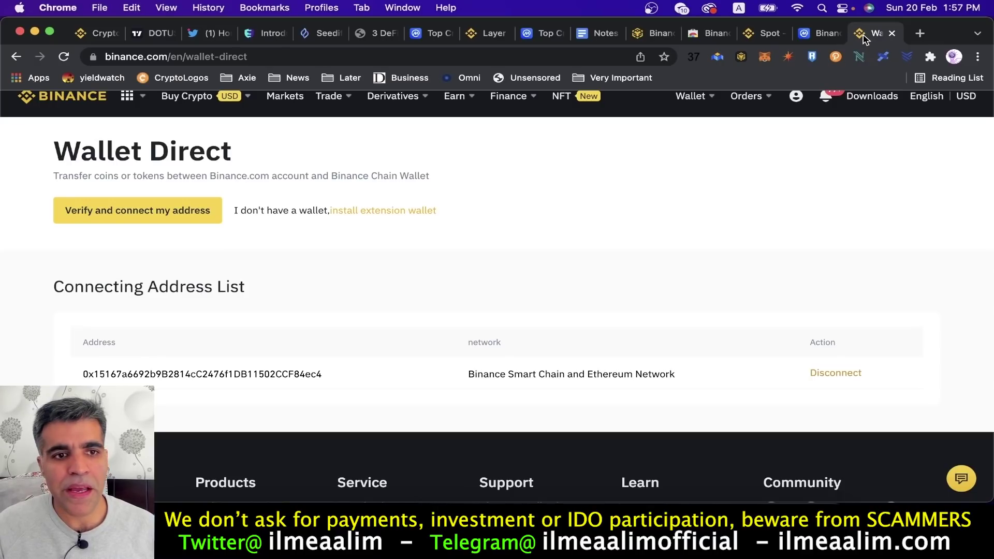
# Start a crypto withdrawal from the Fiat and Spot wallet and choose BUSD as the coin.
pyautogui.click(766, 33)
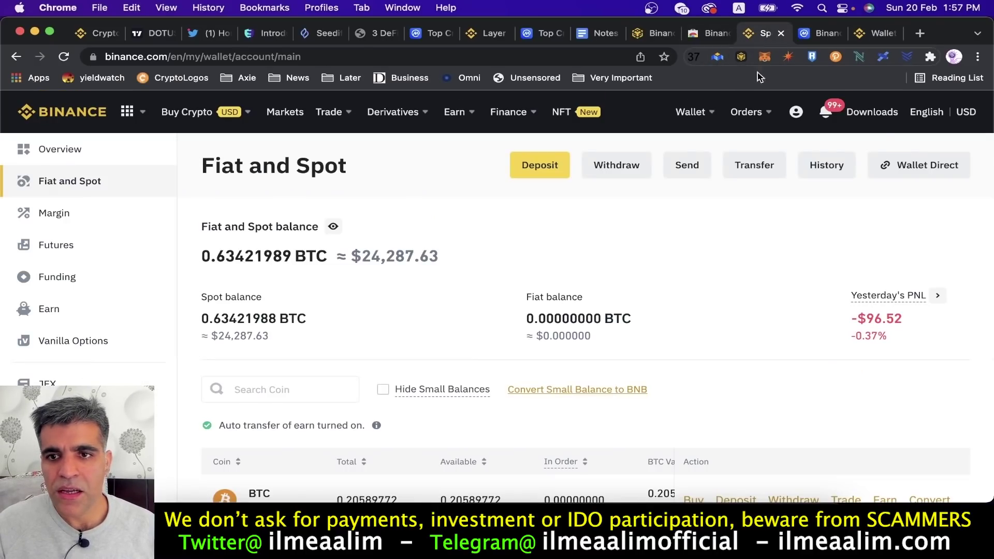
pyautogui.moveTo(696, 117)
pyautogui.click(721, 215)
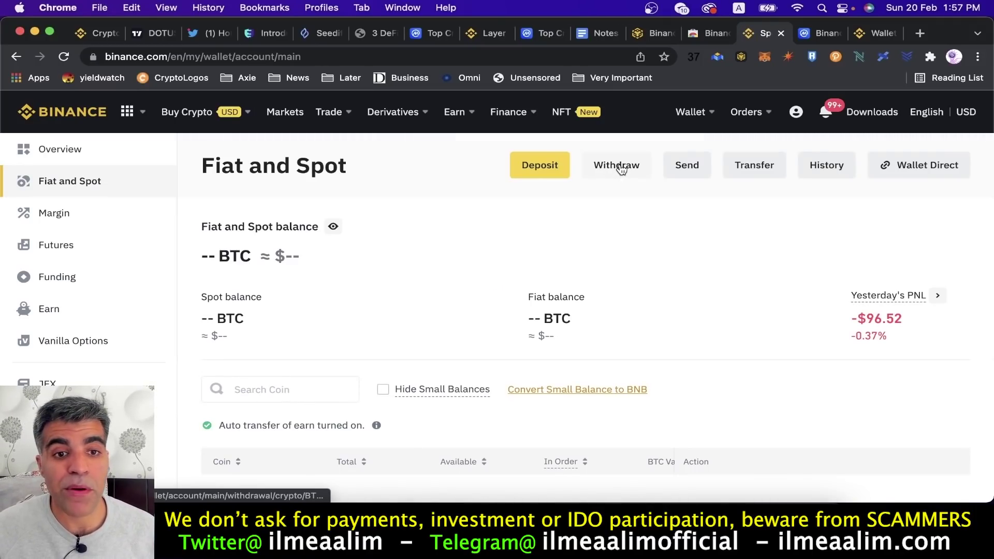
pyautogui.click(622, 166)
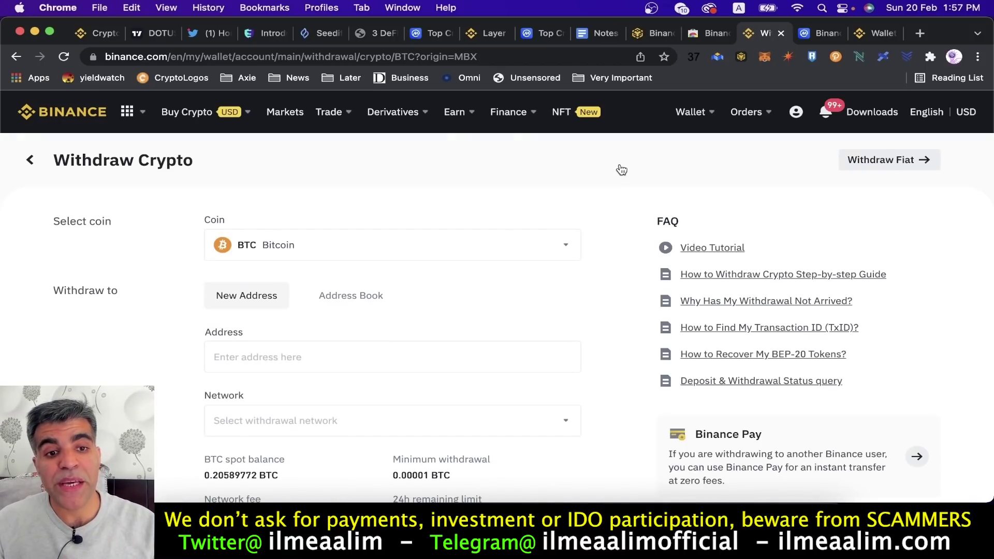
pyautogui.click(395, 254)
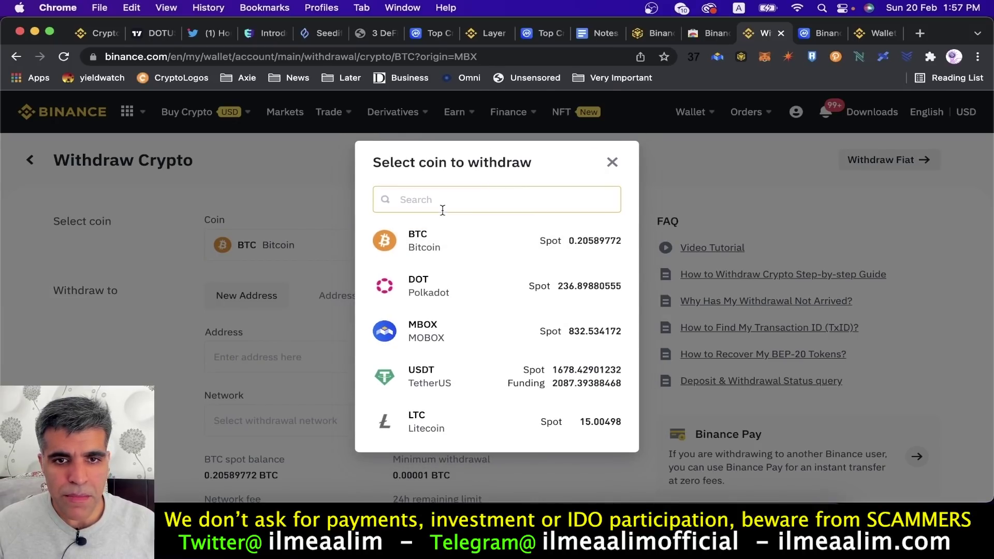
pyautogui.click(452, 197)
pyautogui.write('busd')
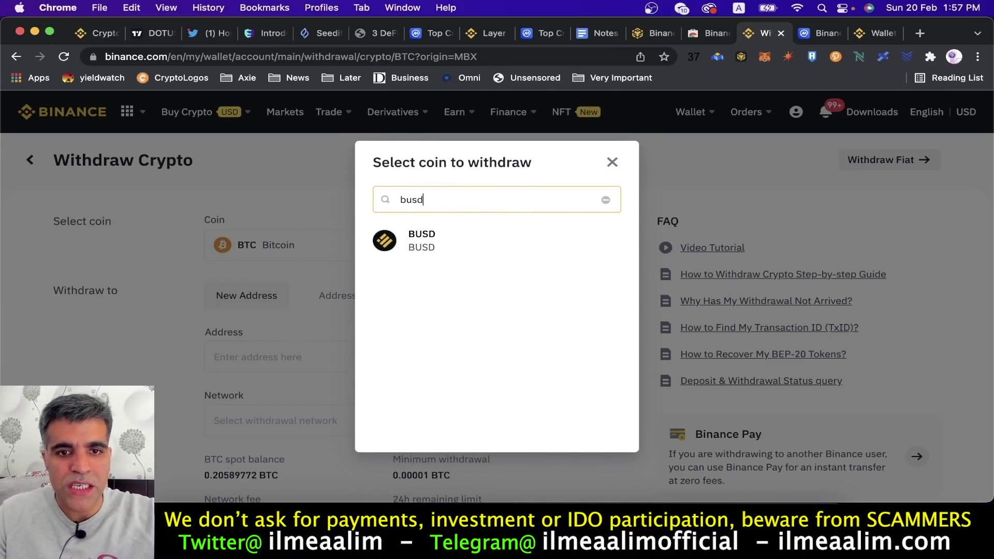
pyautogui.click(423, 241)
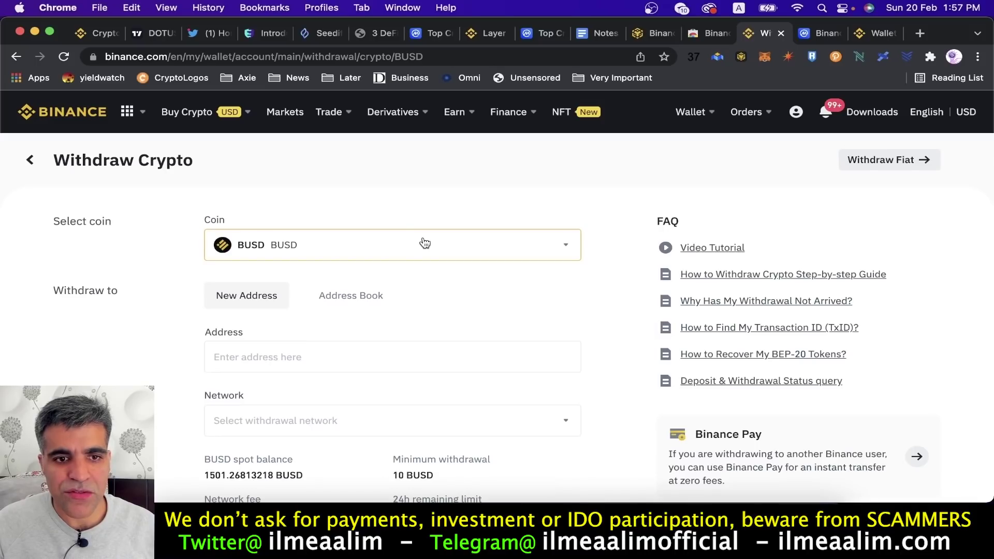
# Paste the copied Binance Chain address as the withdrawal address, accepting the MEMO warning.
pyautogui.click(331, 356)
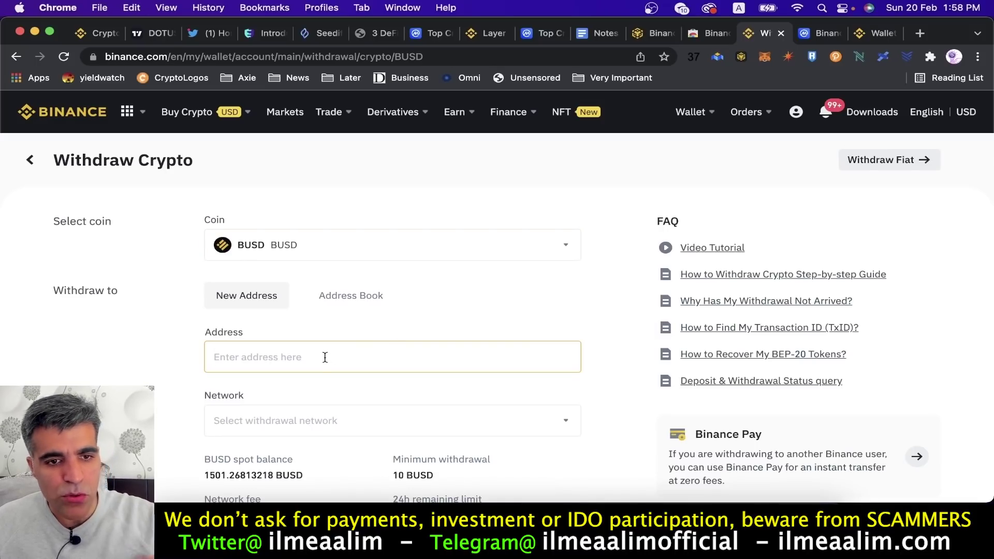
pyautogui.press('super+v')
pyautogui.click(433, 366)
pyautogui.click(107, 349)
pyautogui.scroll(-3, 107, 349)
pyautogui.scroll(-1, 192, 352)
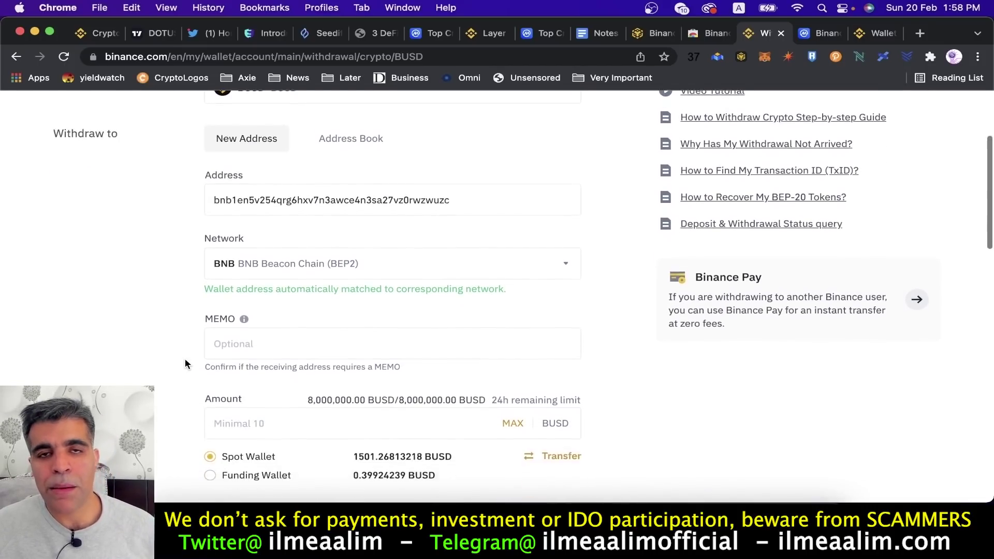
pyautogui.scroll(-1, 185, 363)
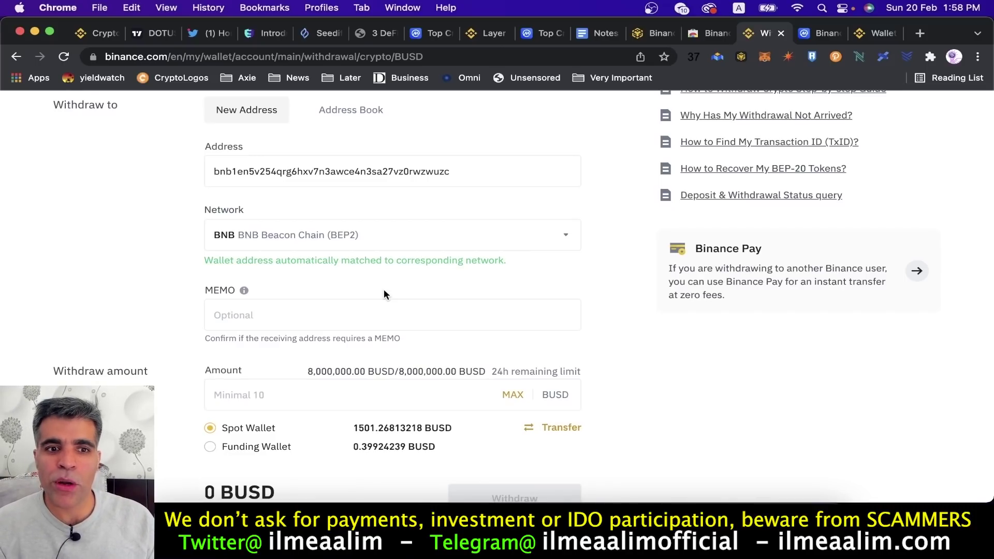
# Enter 500 BUSD as the amount on BNB Beacon Chain (BEP2) and submit the withdrawal.
pyautogui.click(222, 322)
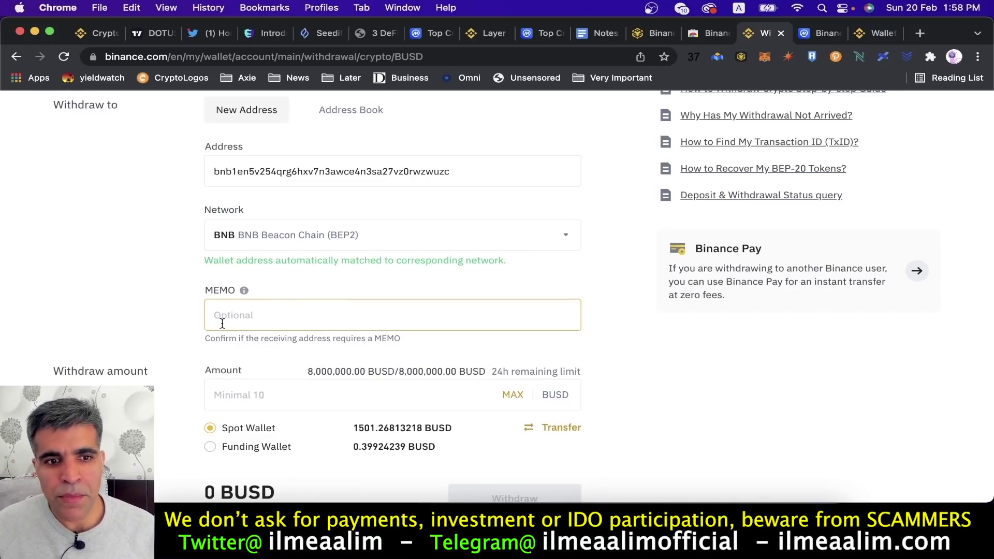
pyautogui.scroll(-2, 243, 342)
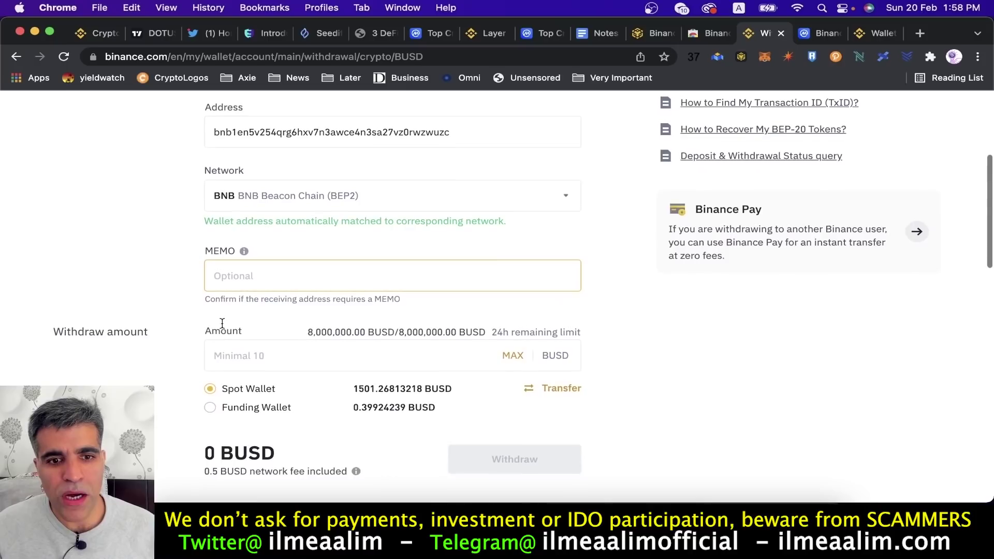
pyautogui.click(282, 362)
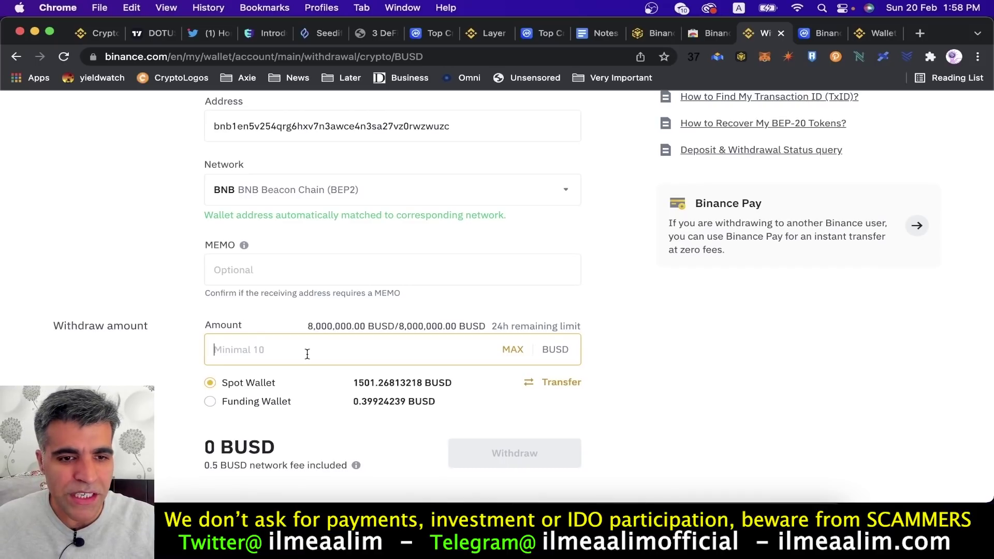
pyautogui.write('500')
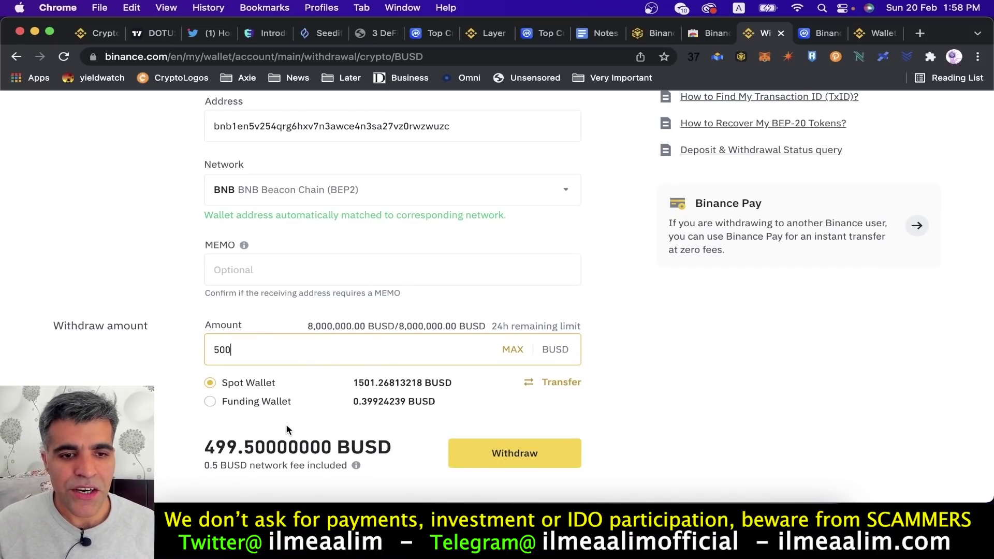
pyautogui.scroll(-2, 286, 424)
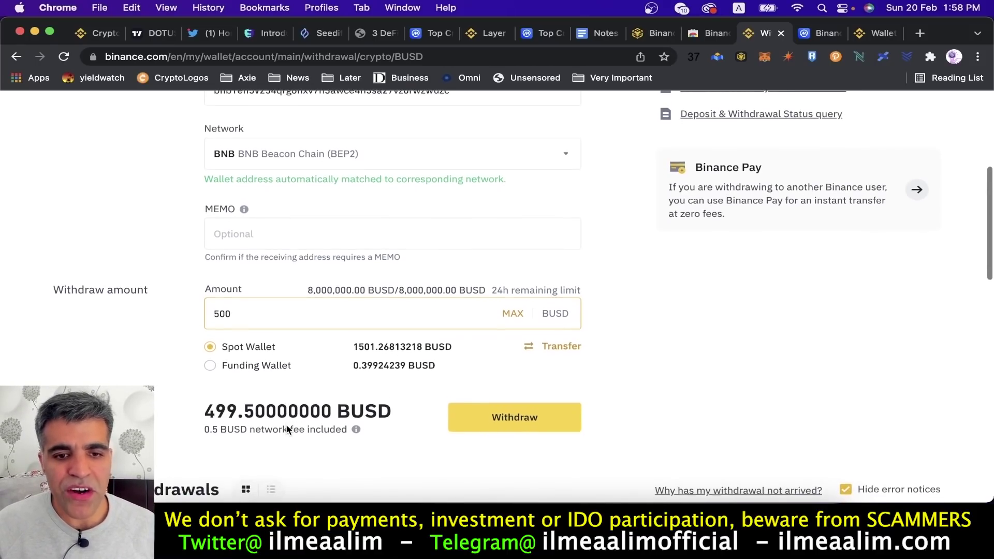
pyautogui.click(491, 417)
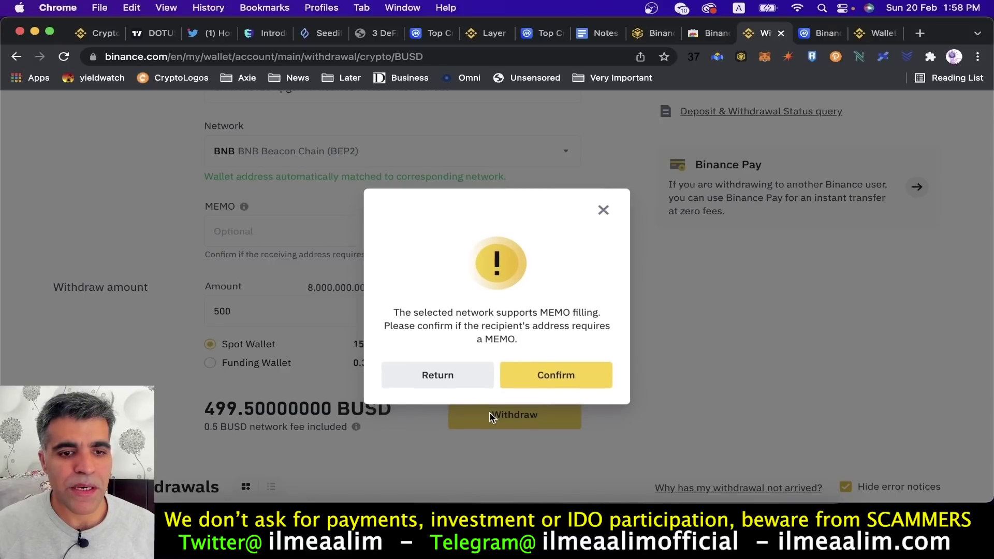
# Confirm no MEMO is needed, then close security verification and the network list without sending.
pyautogui.click(547, 382)
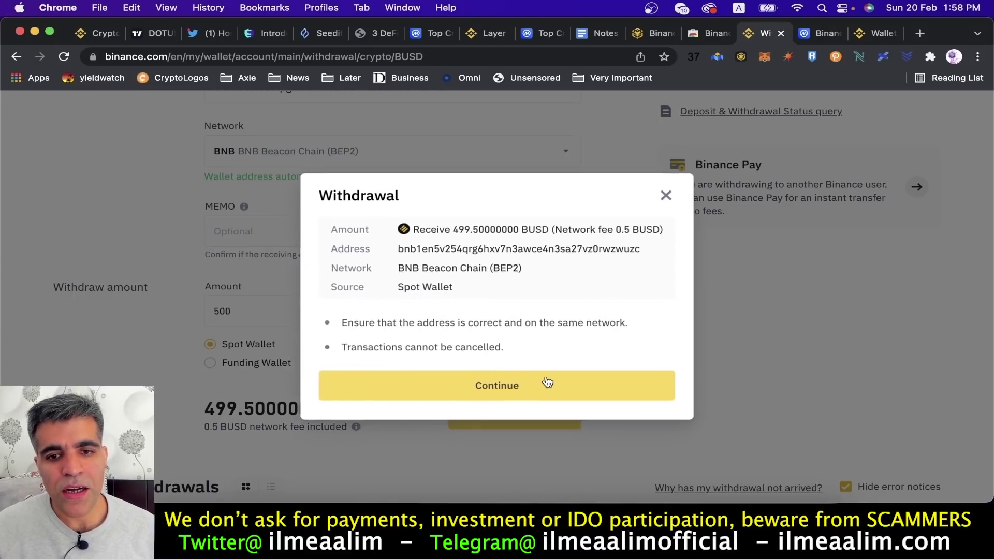
pyautogui.click(497, 389)
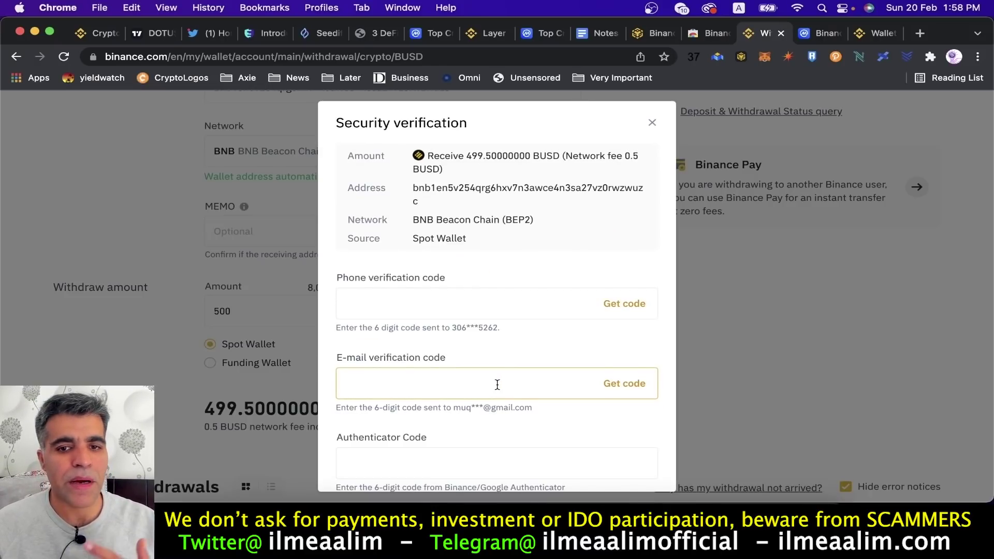
pyautogui.click(652, 122)
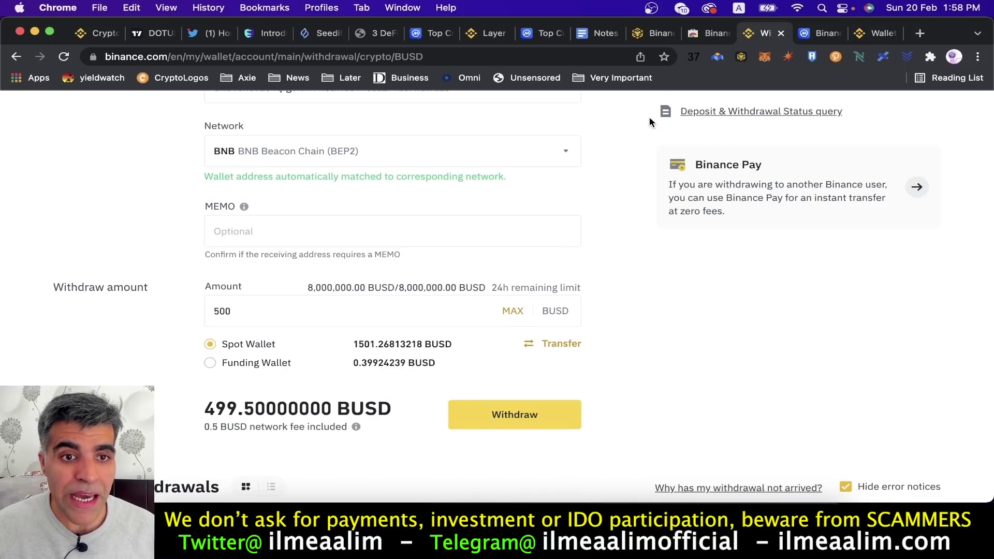
pyautogui.click(255, 152)
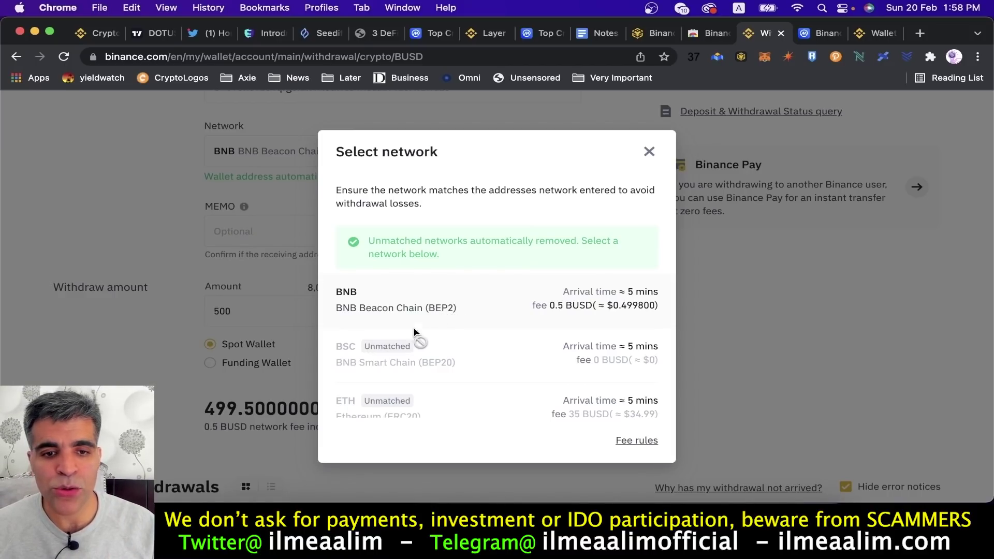
pyautogui.click(647, 152)
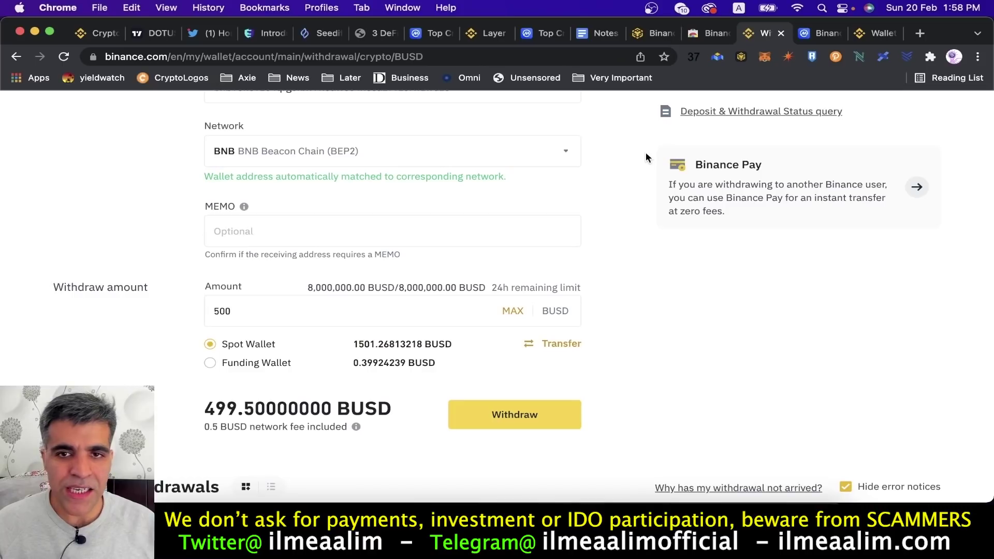
# Check the wallet shows 0.3 BNB and 18.9451 BUSD, then return to the Binance DEX tab.
pyautogui.click(741, 58)
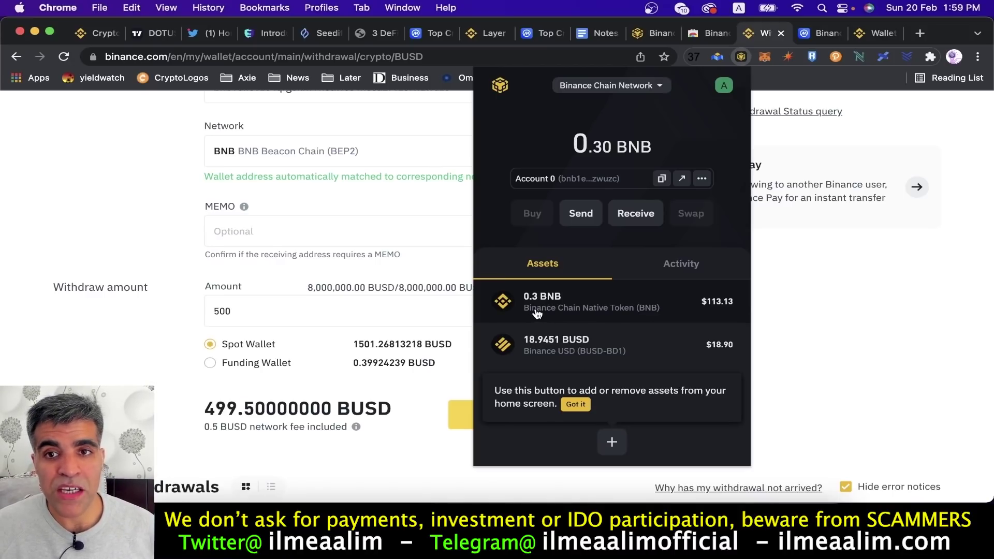
pyautogui.click(658, 33)
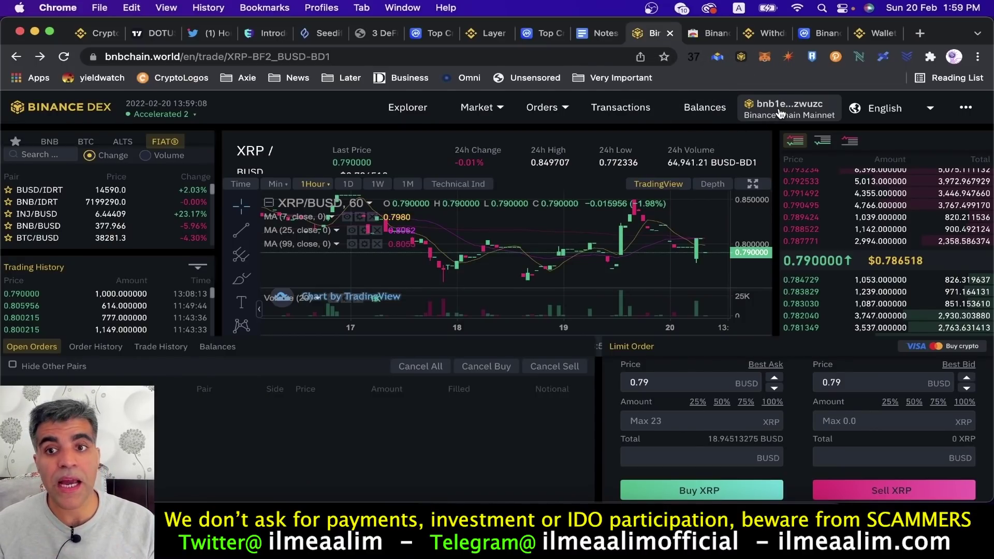
pyautogui.click(742, 58)
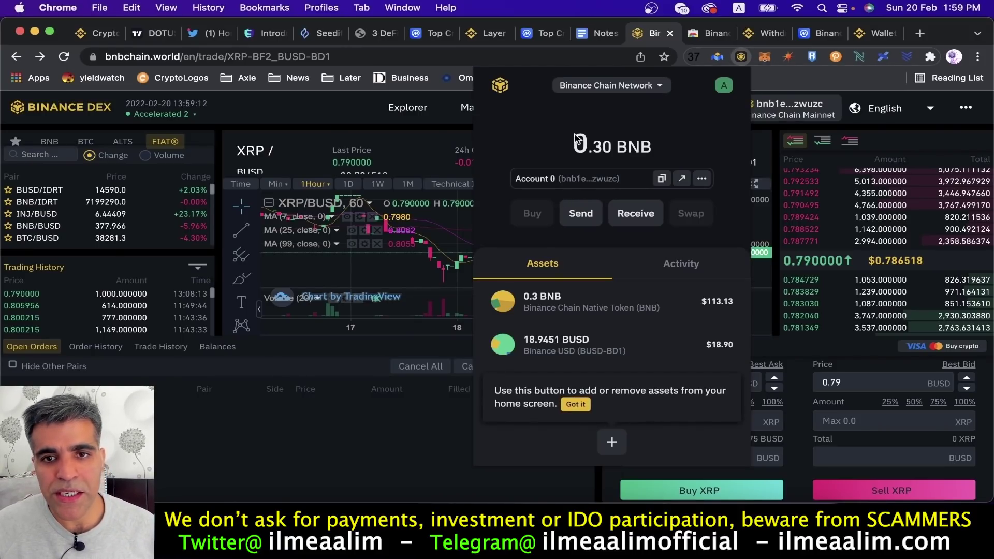
pyautogui.click(639, 91)
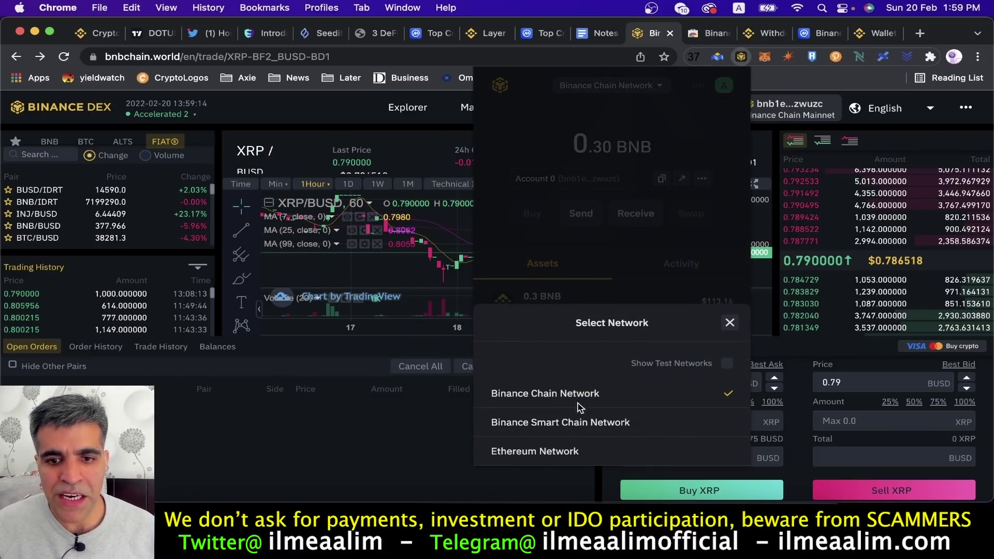
pyautogui.click(575, 428)
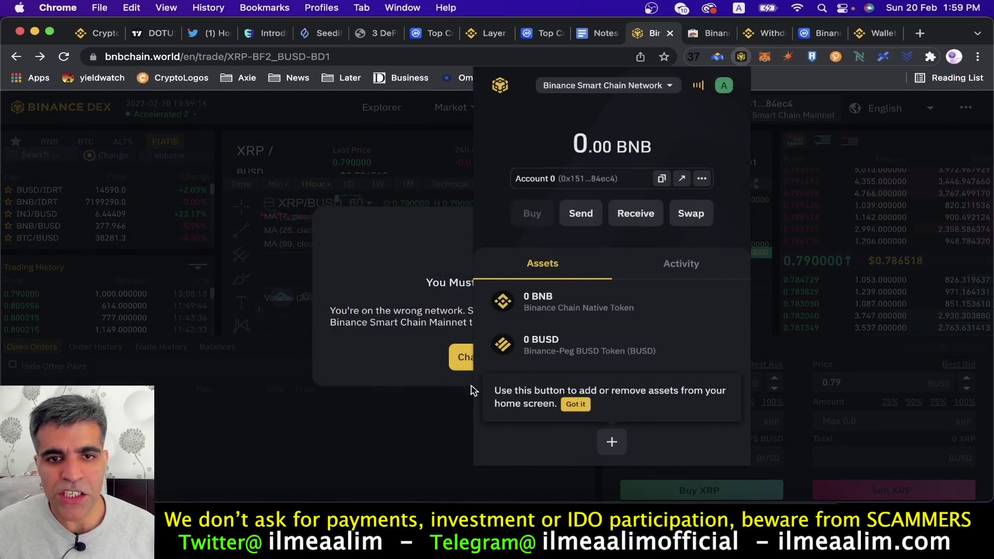
pyautogui.click(398, 243)
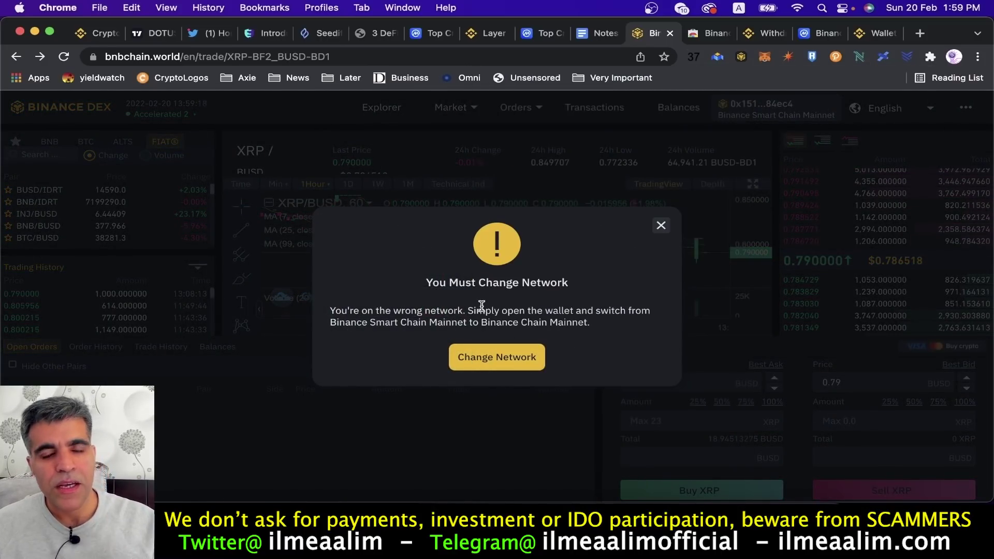
pyautogui.click(498, 365)
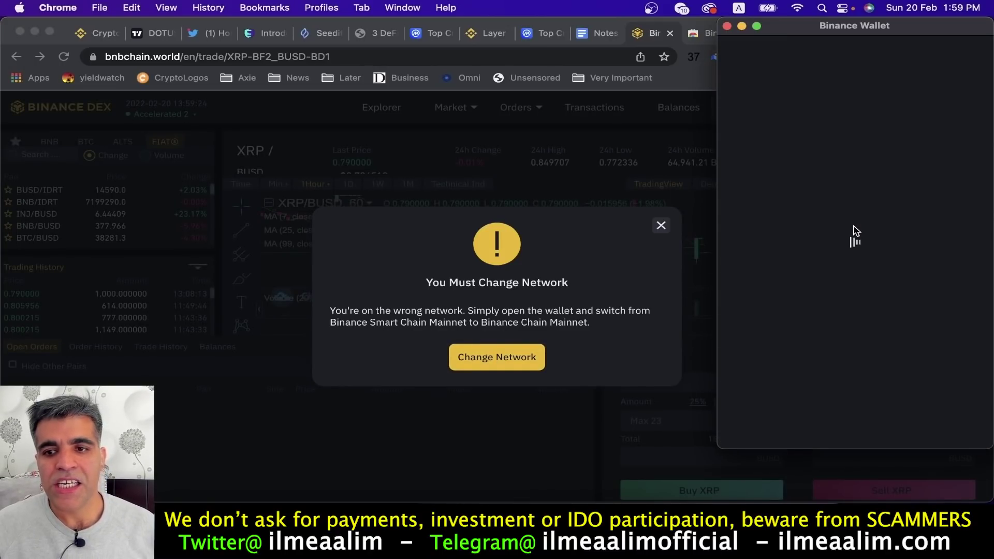
pyautogui.click(855, 386)
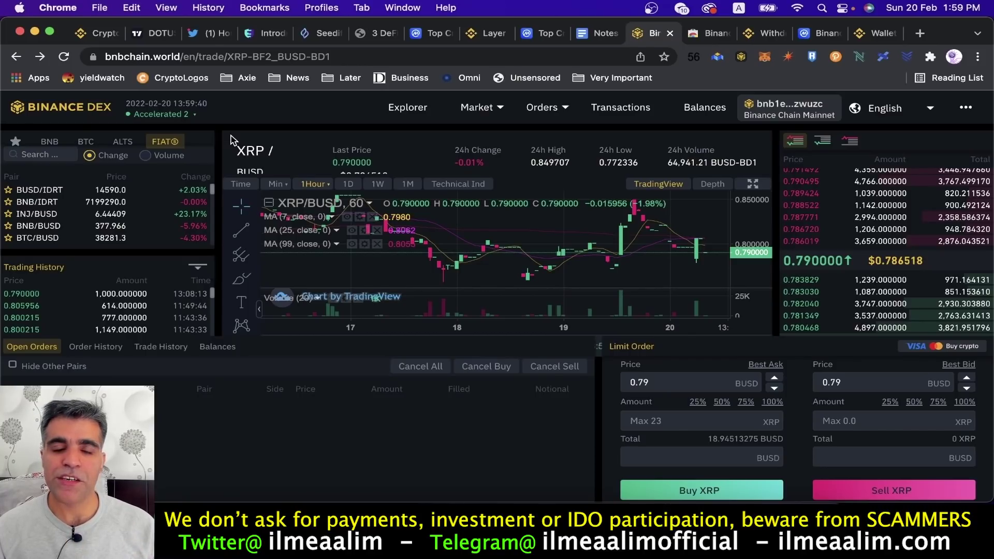
# Search the trading pairs for 'xrp' and compare the BNB and fiat market tabs.
pyautogui.click(57, 155)
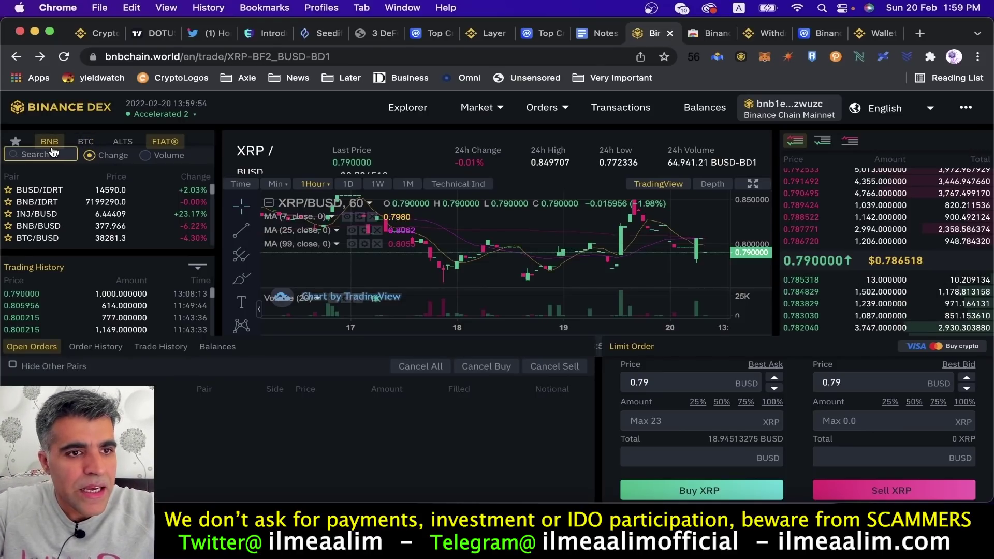
pyautogui.write('xrp')
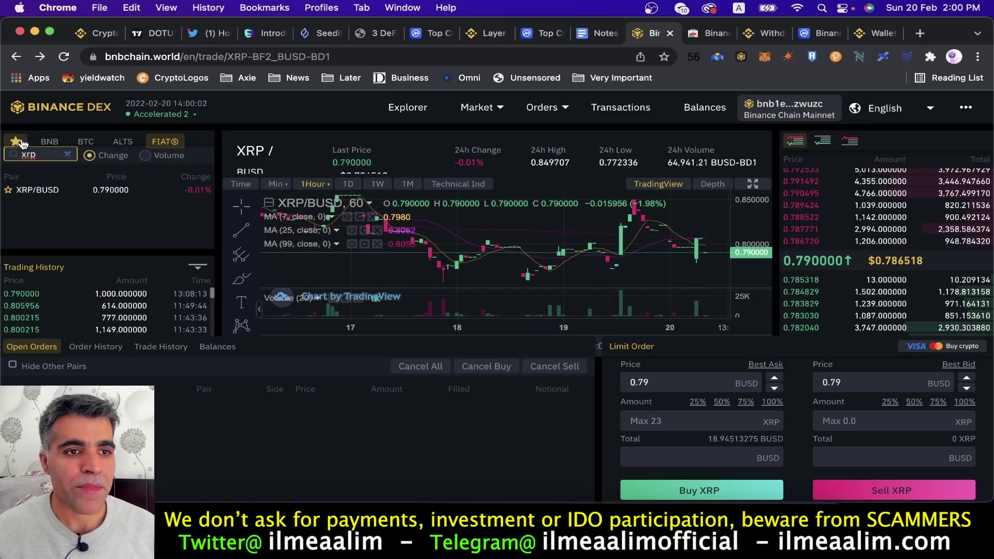
pyautogui.click(48, 142)
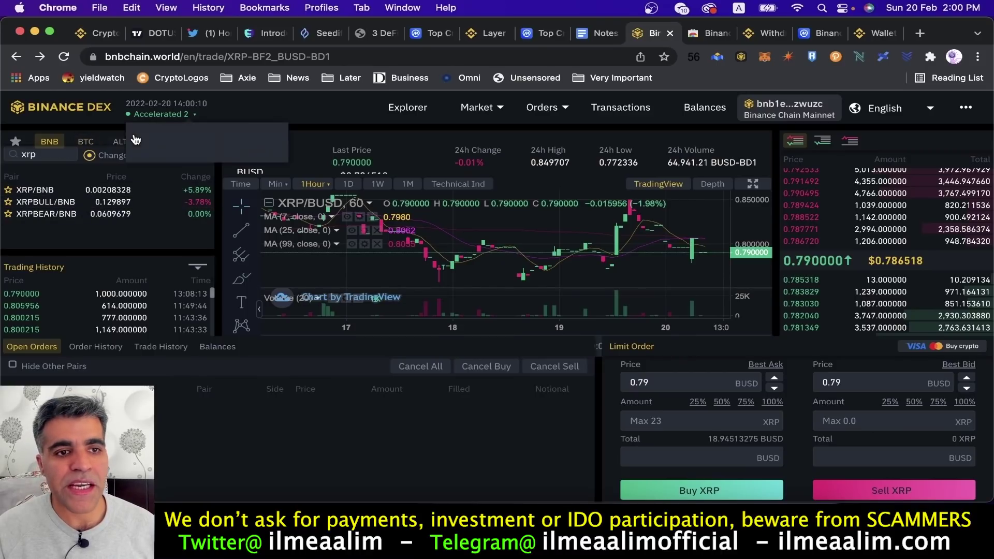
pyautogui.click(164, 143)
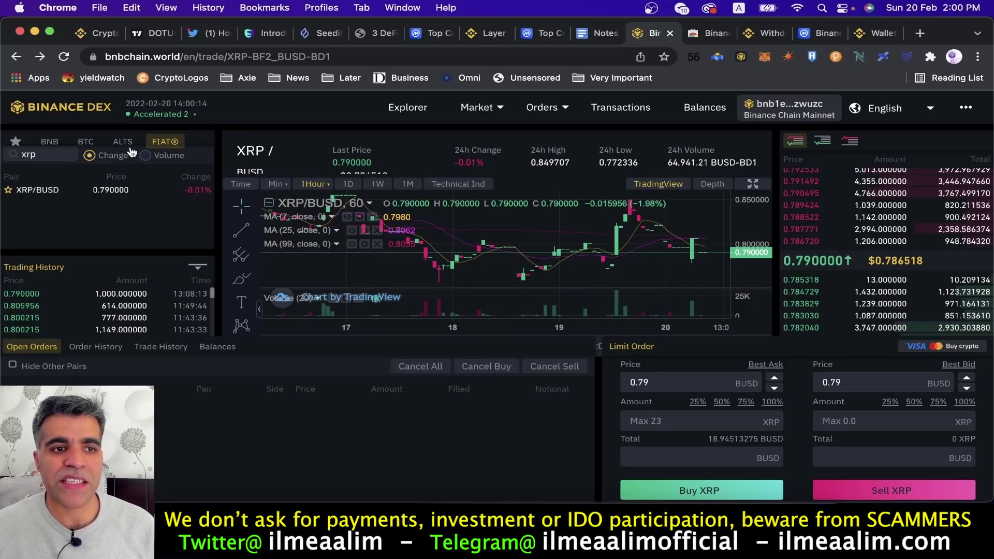
# Try 'btc' and 'busd' searches, then filter back to XRP and open the XRP/BUSD market.
pyautogui.doubleClick(60, 150)
pyautogui.write('btc')
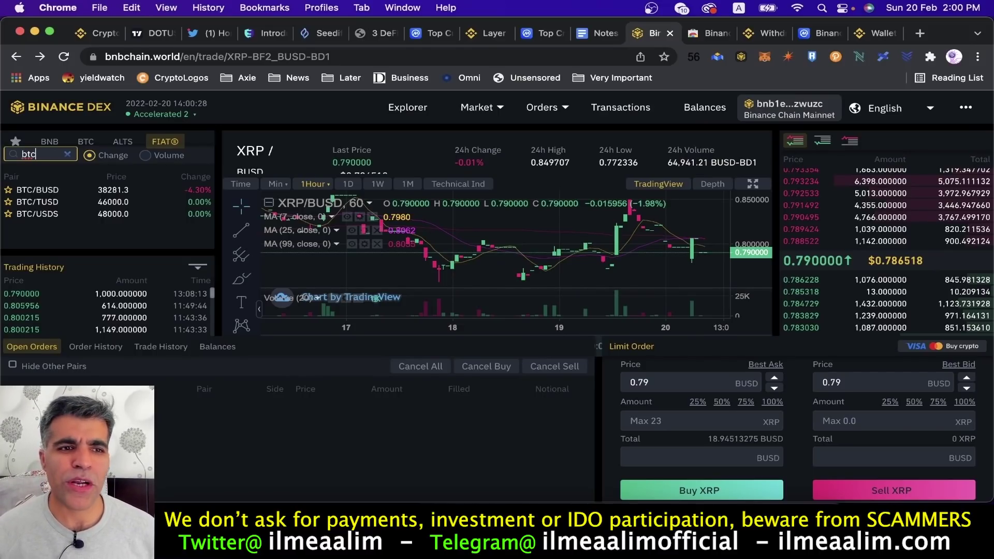
pyautogui.press('BackSpace')
pyautogui.press('BackSpace')
pyautogui.press('BackSpace')
pyautogui.write('bu')
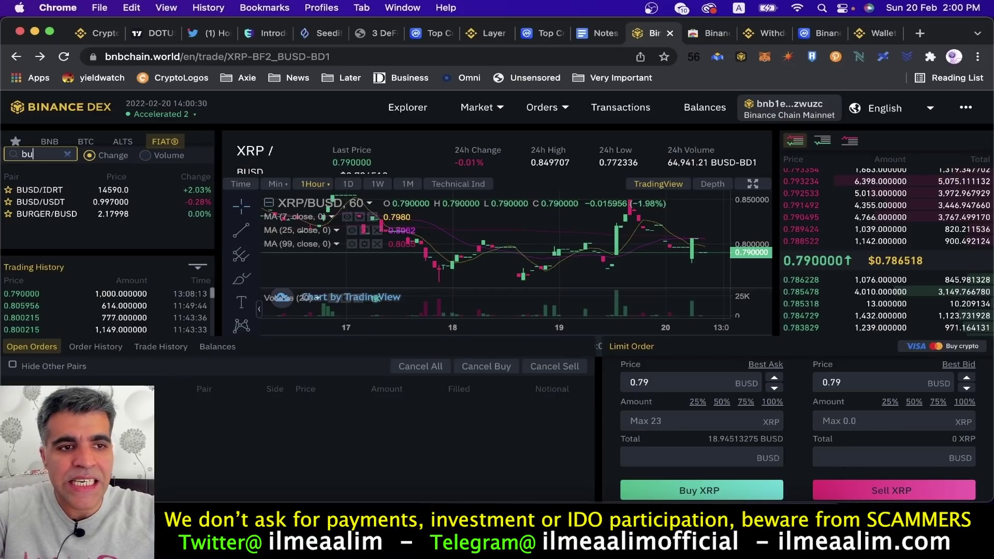
pyautogui.write('sd')
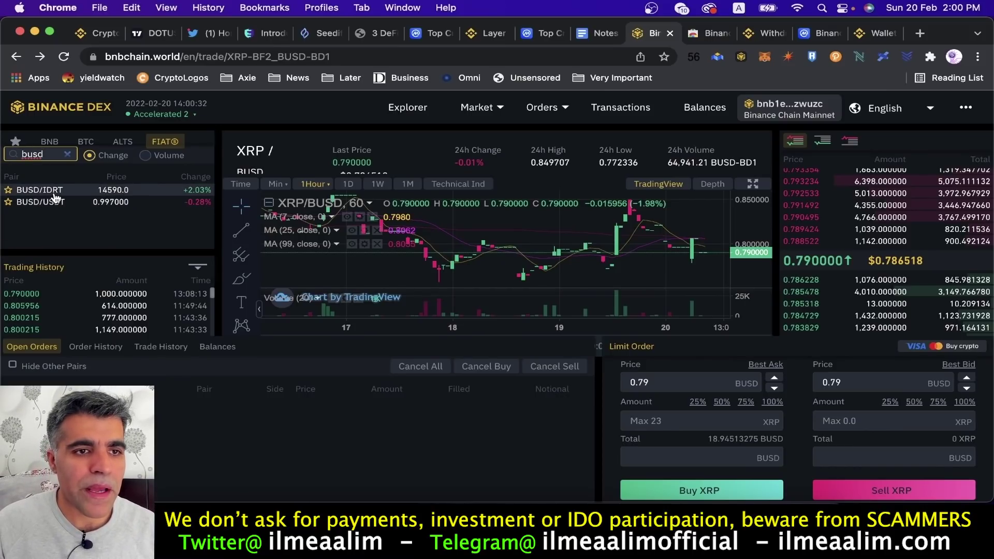
pyautogui.press('BackSpace')
pyautogui.press('BackSpace')
pyautogui.press('BackSpace')
pyautogui.press('BackSpace')
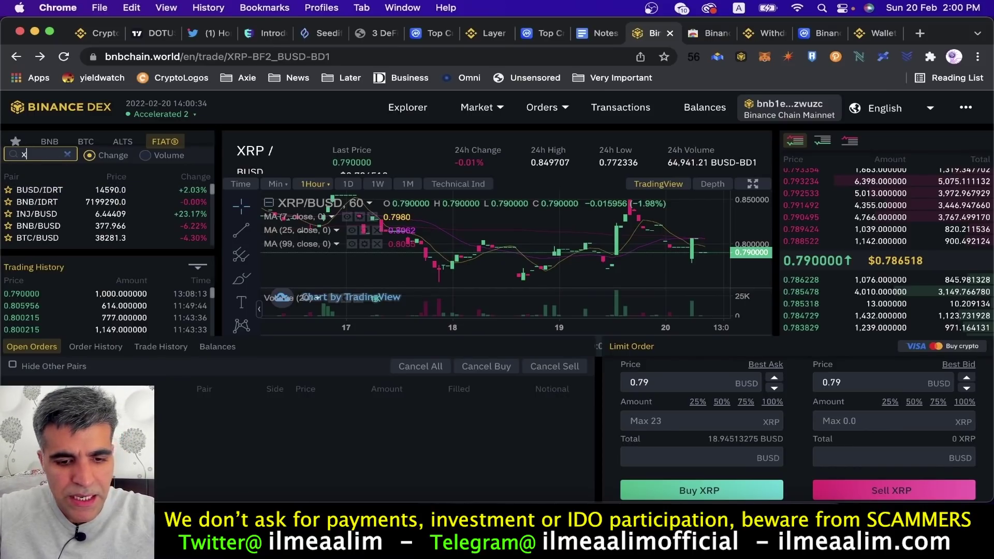
pyautogui.write('xrp')
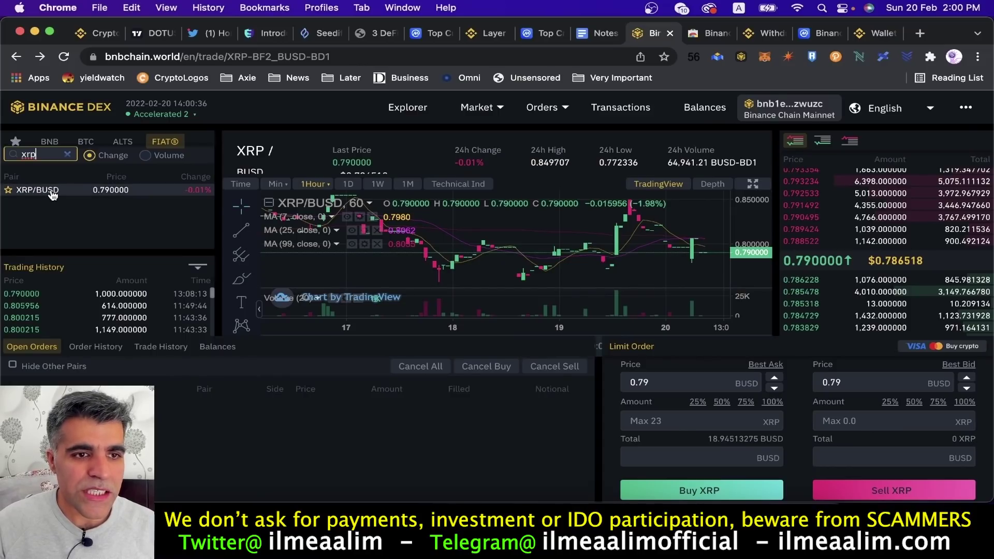
pyautogui.click(52, 193)
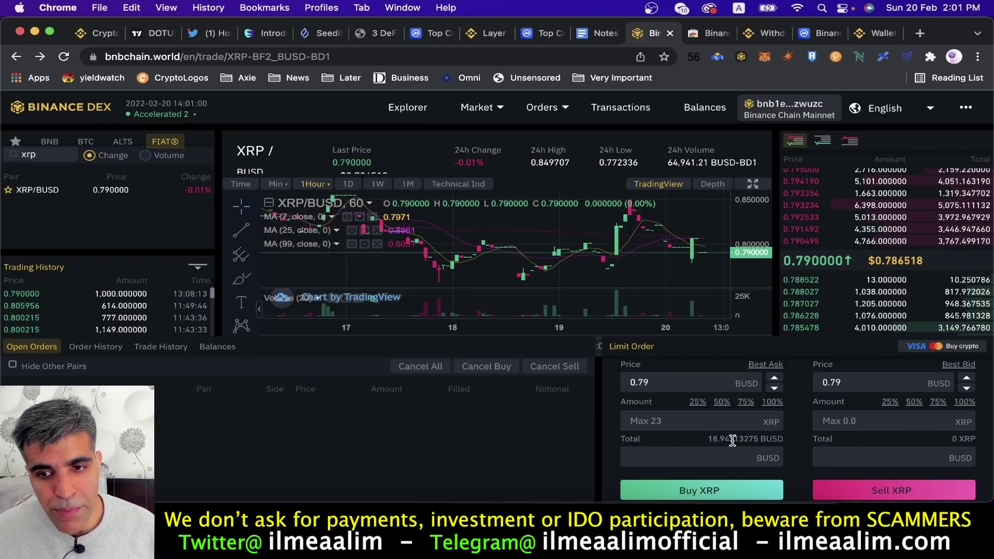
# Place a limit buy for 13 XRP at 0.75 BUSD with a 10 BUSD total, then approve it in Binance Wallet.
pyautogui.click(665, 383)
pyautogui.press('BackSpace')
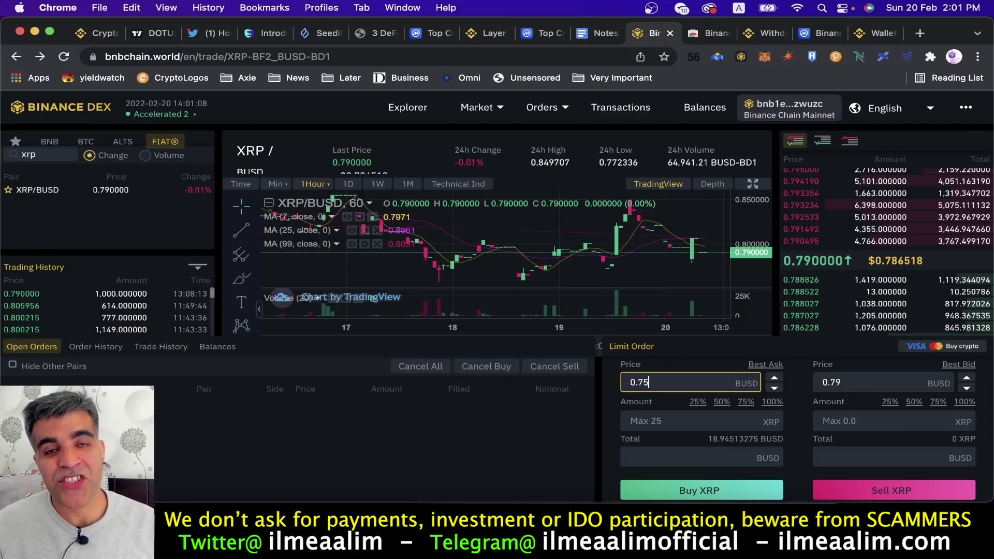
pyautogui.click(695, 455)
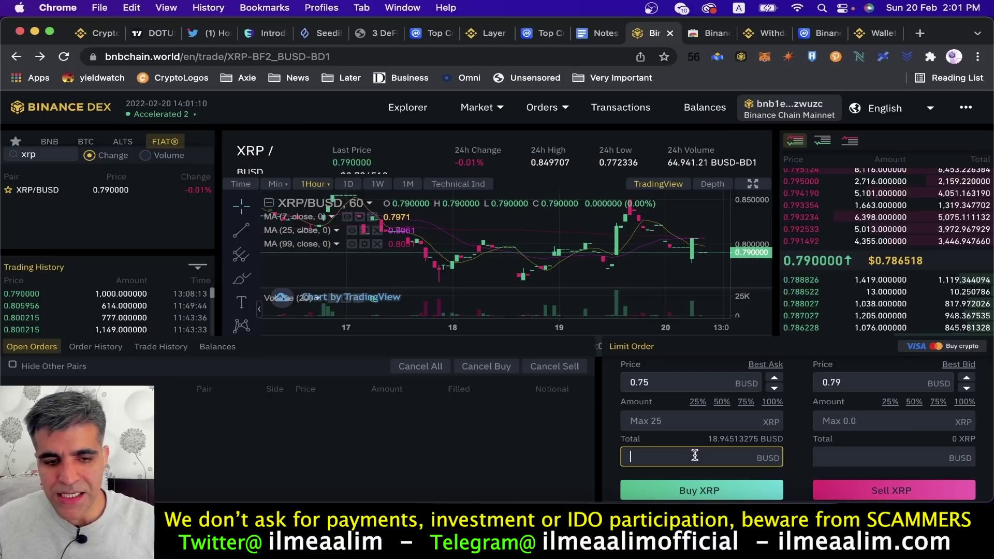
pyautogui.write('10')
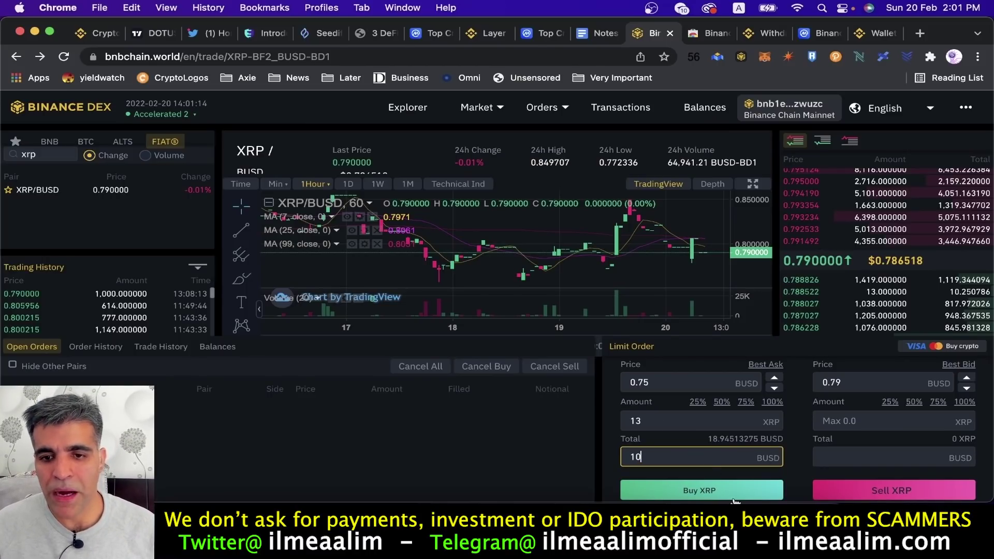
pyautogui.click(703, 493)
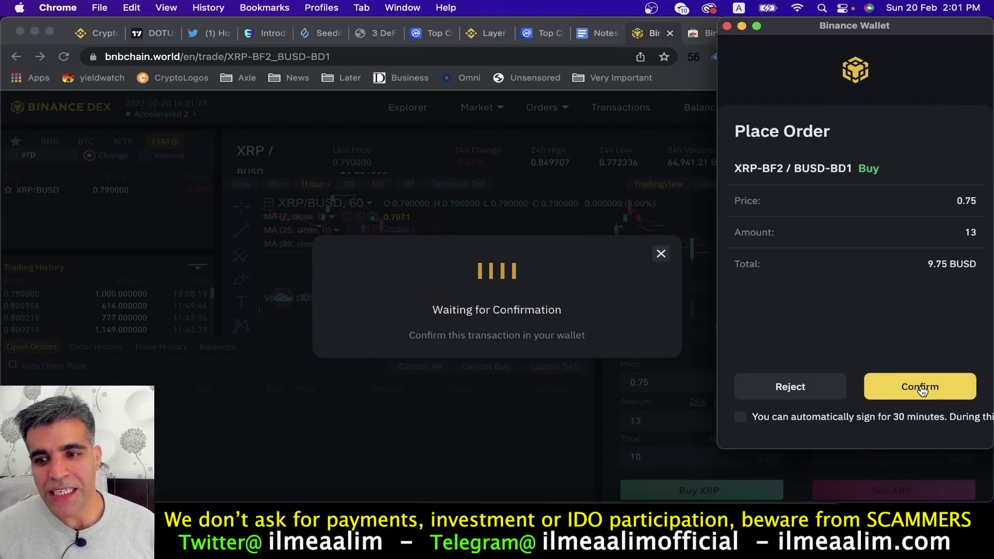
pyautogui.click(920, 388)
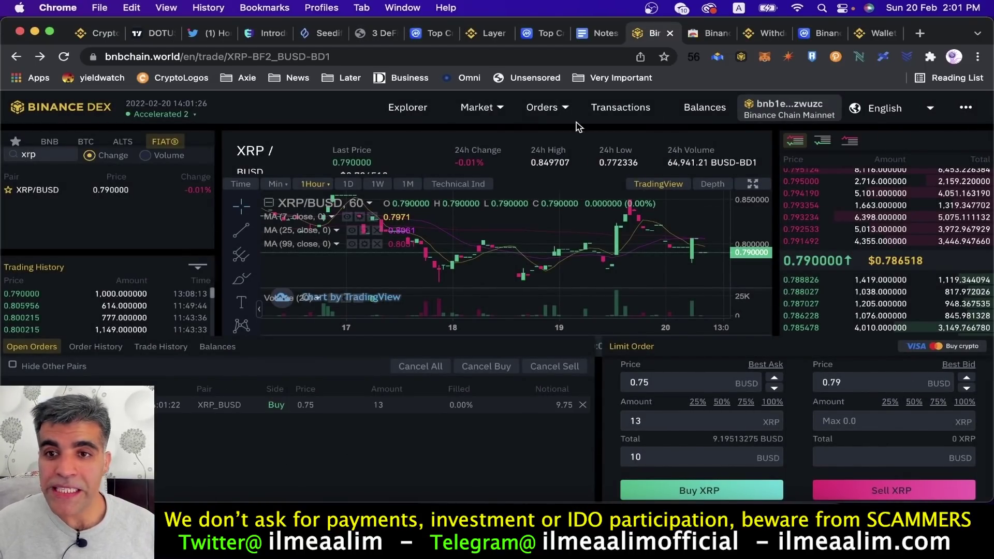
pyautogui.click(742, 57)
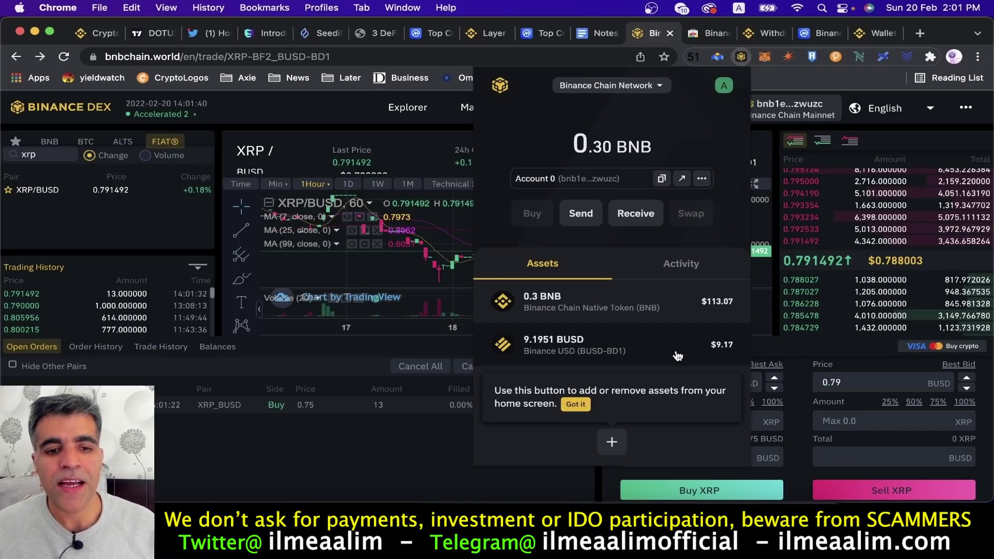
pyautogui.click(406, 437)
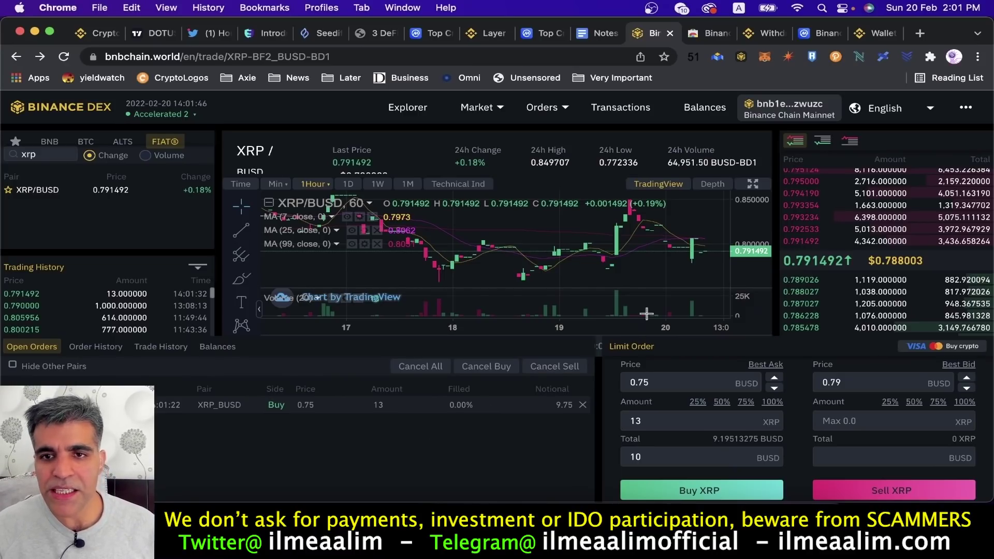
pyautogui.click(741, 57)
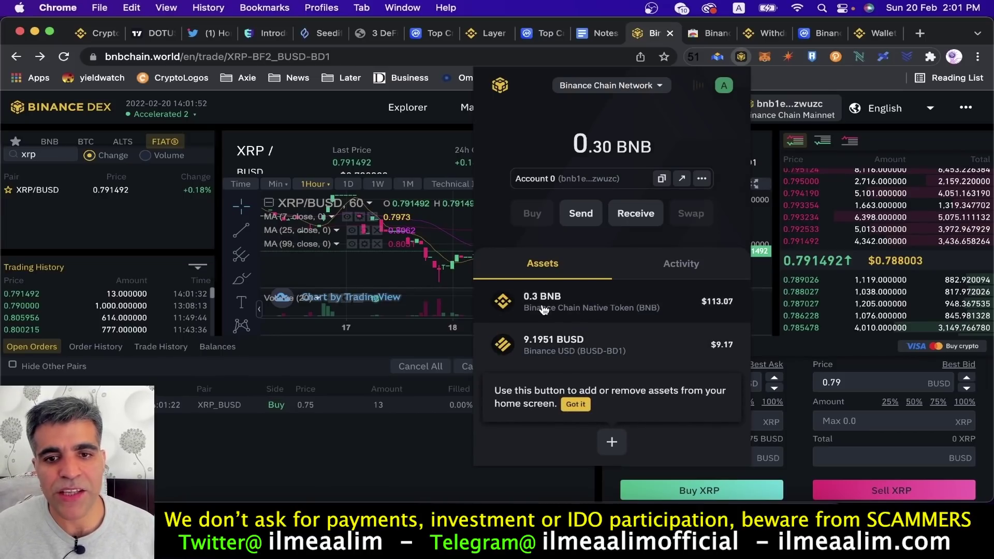
# Cancel the 13 XRP buy at 0.75 BUSD, approve it in the wallet, and search pairs for 'bnb'.
pyautogui.click(404, 458)
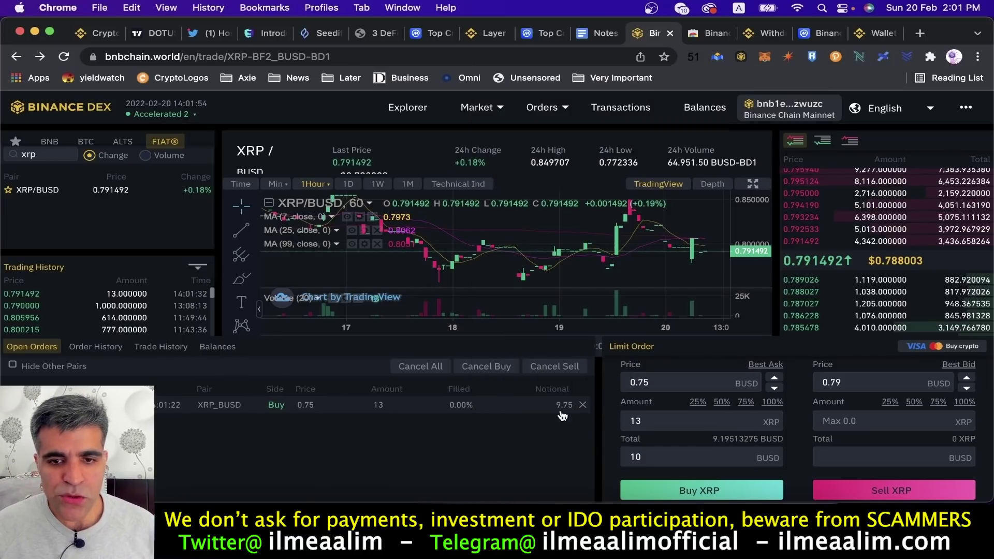
pyautogui.click(582, 405)
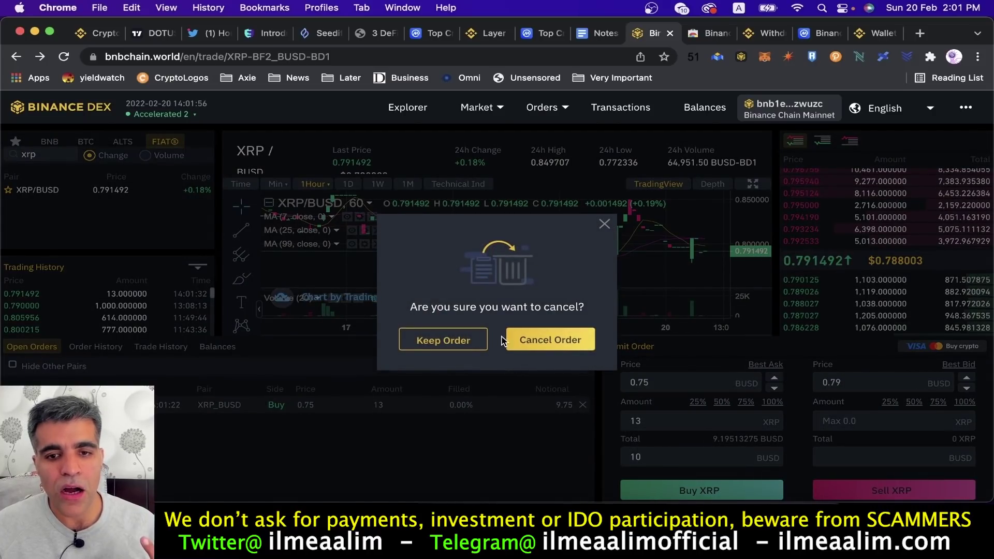
pyautogui.click(547, 342)
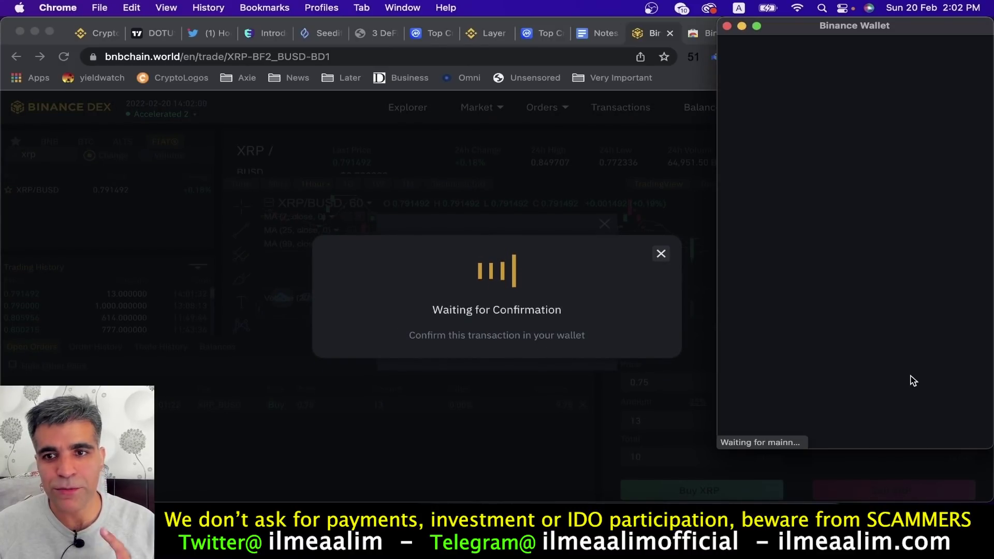
pyautogui.click(920, 388)
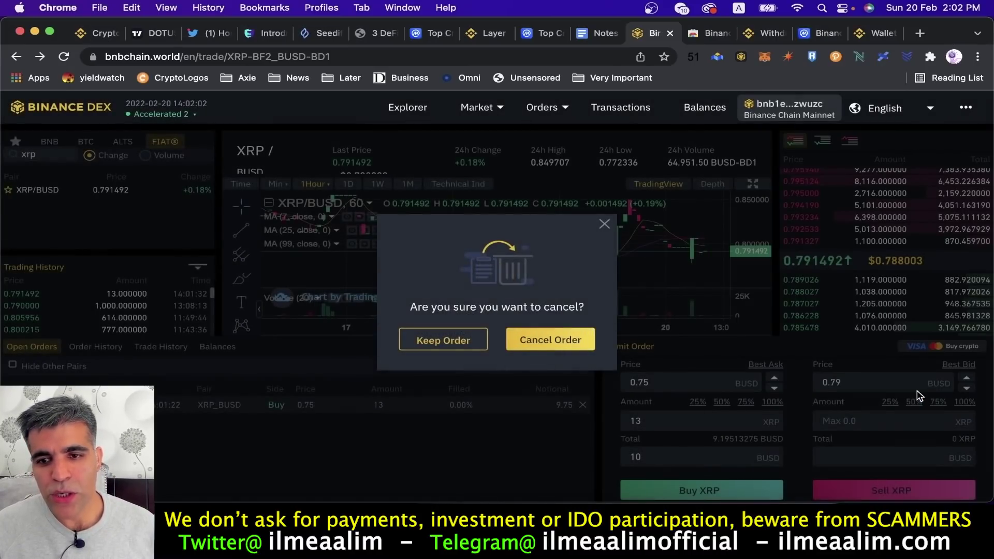
pyautogui.doubleClick(44, 154)
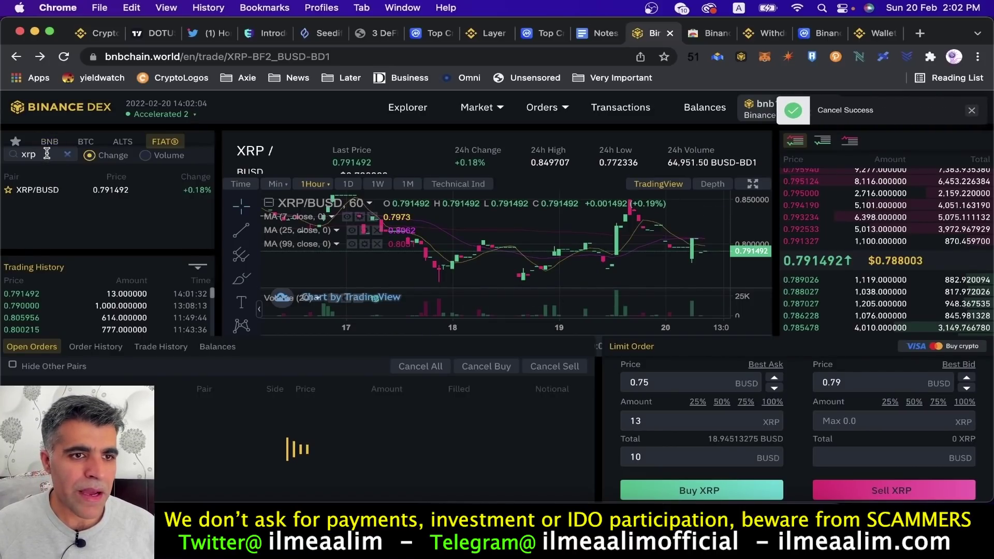
pyautogui.write('bnb')
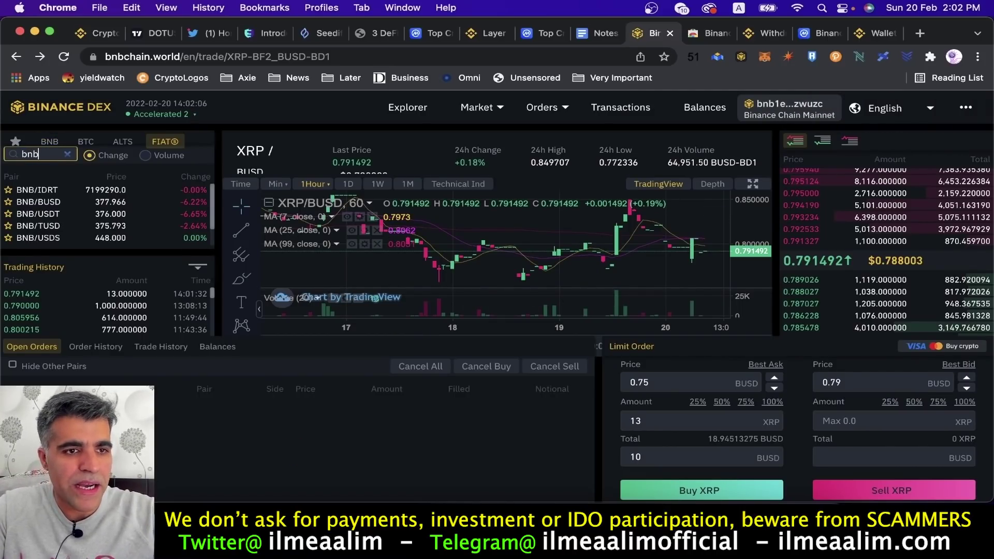
# On the BNB/BUSD pair, submit a limit buy at price 379 with an 18 BUSD total.
pyautogui.click(53, 205)
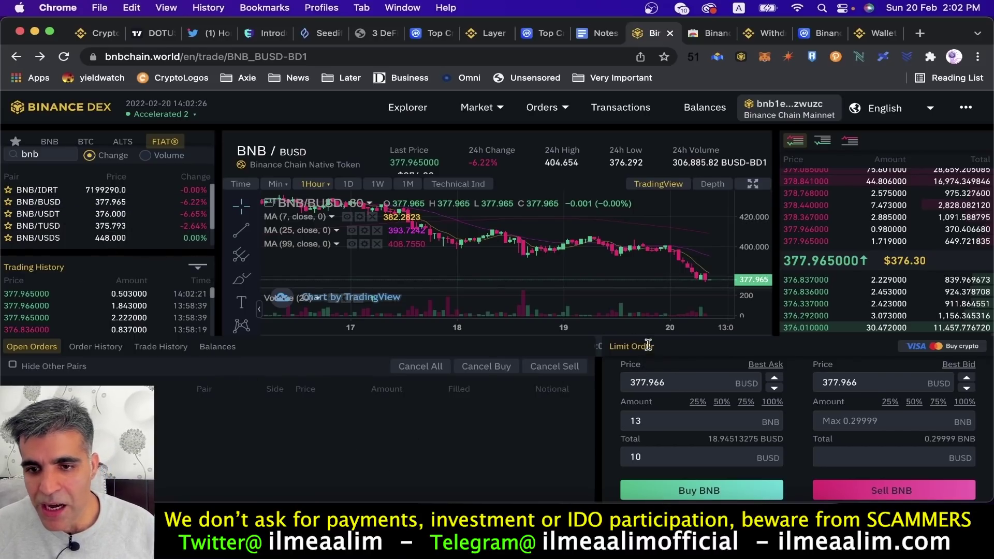
pyautogui.click(683, 383)
pyautogui.moveTo(678, 384); pyautogui.dragTo(628, 382)
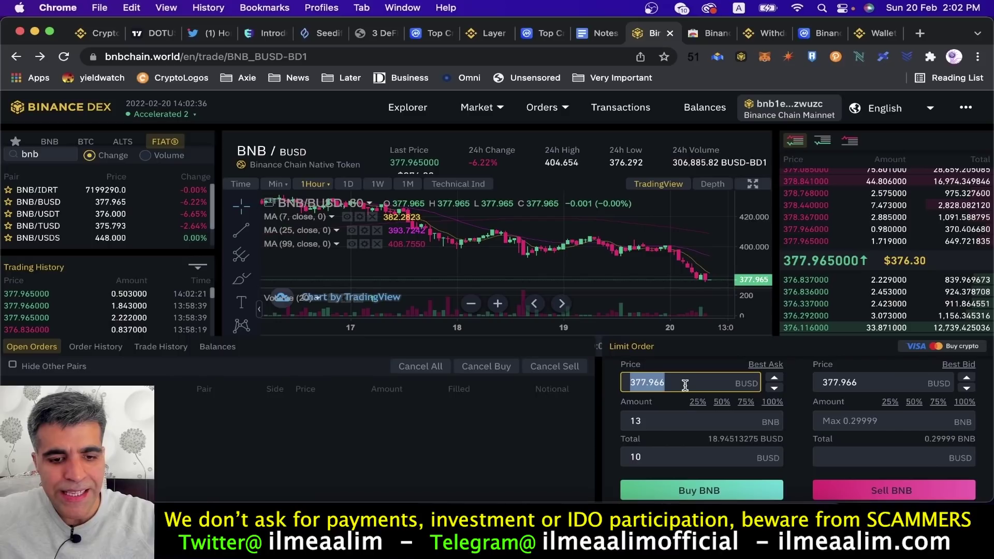
pyautogui.write('37')
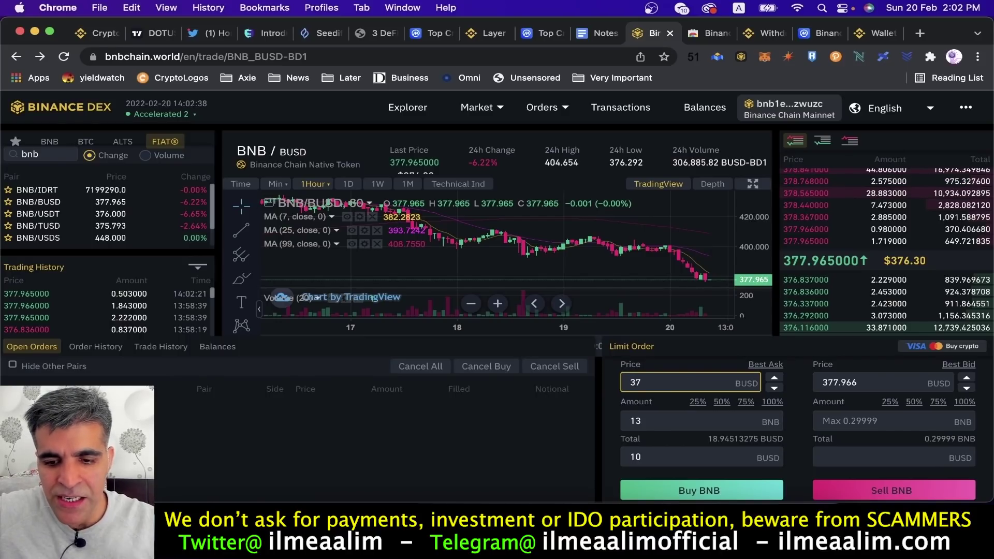
pyautogui.write('9')
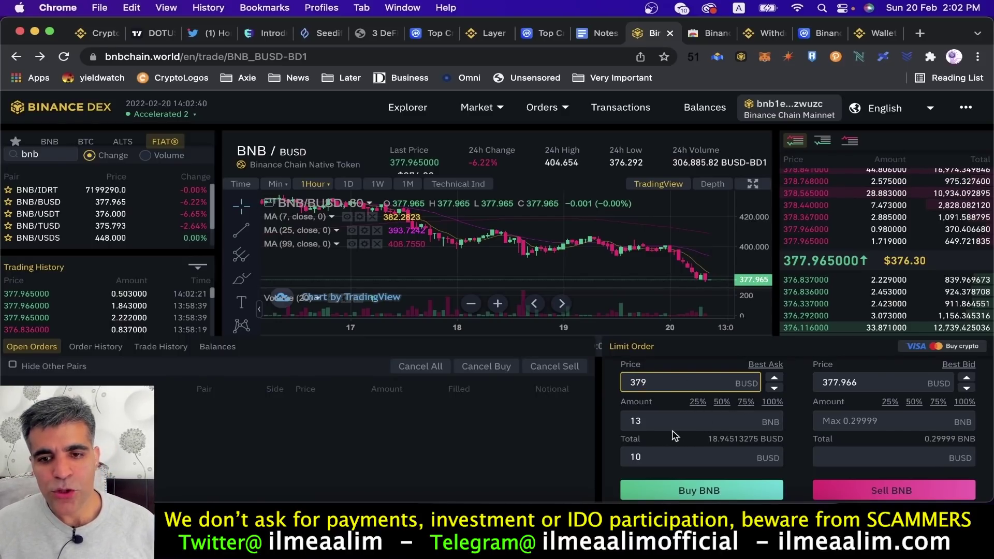
pyautogui.doubleClick(663, 457)
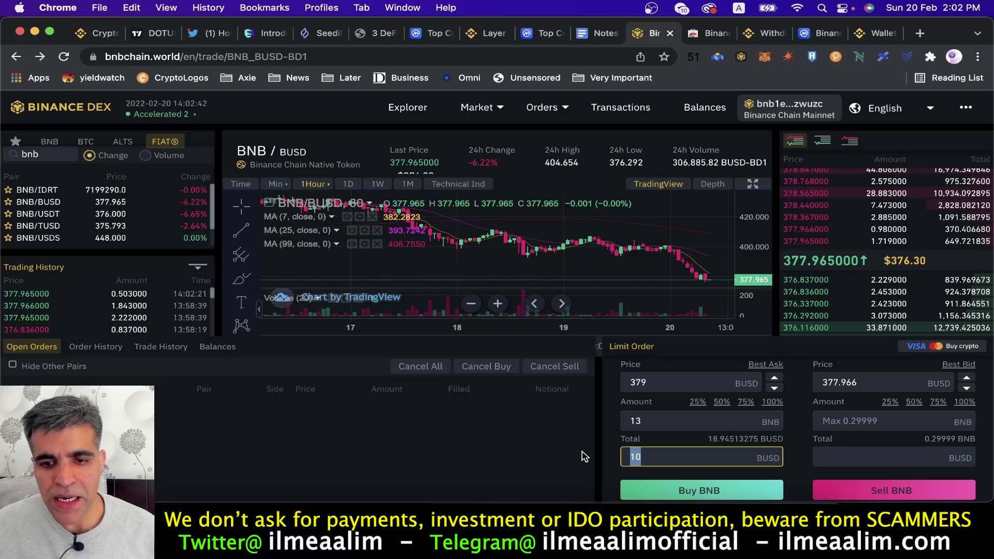
pyautogui.write('18')
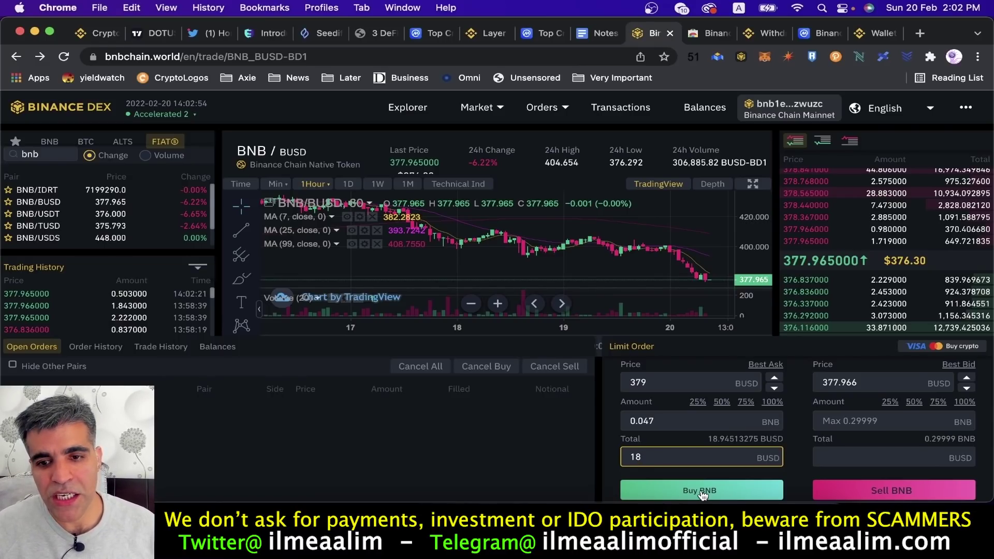
pyautogui.click(703, 492)
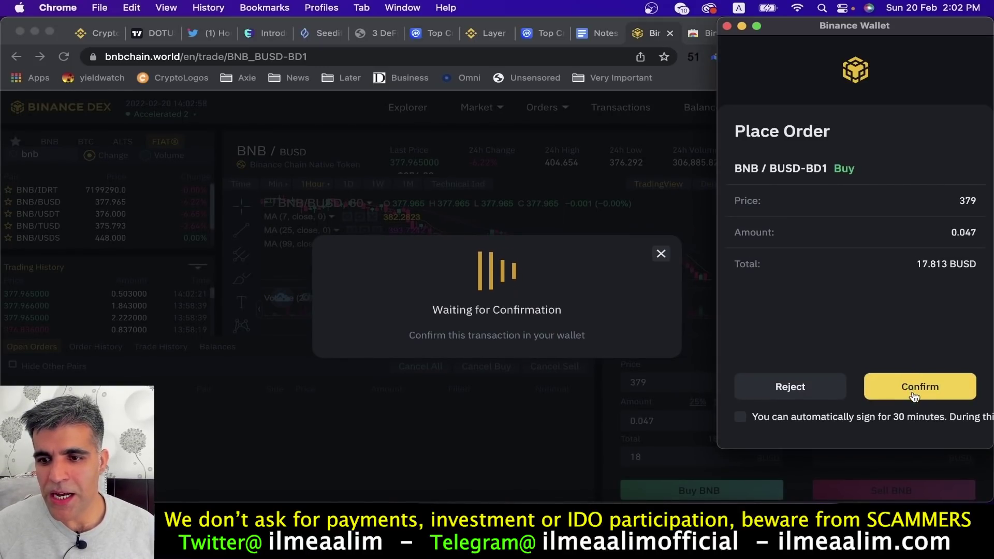
# Approve the 0.047 BNB buy in Binance Wallet and check the new 0.347 BNB balance.
pyautogui.click(921, 388)
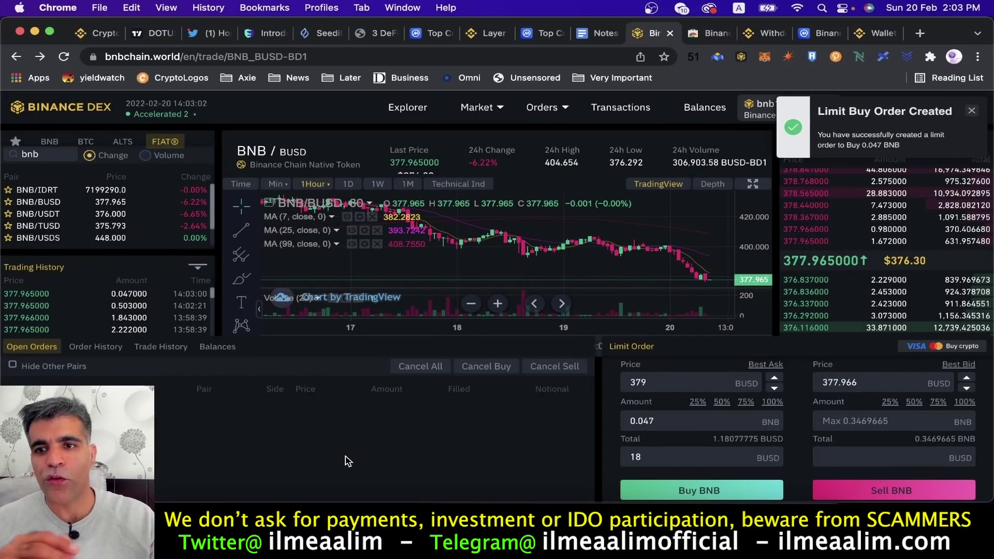
pyautogui.click(742, 57)
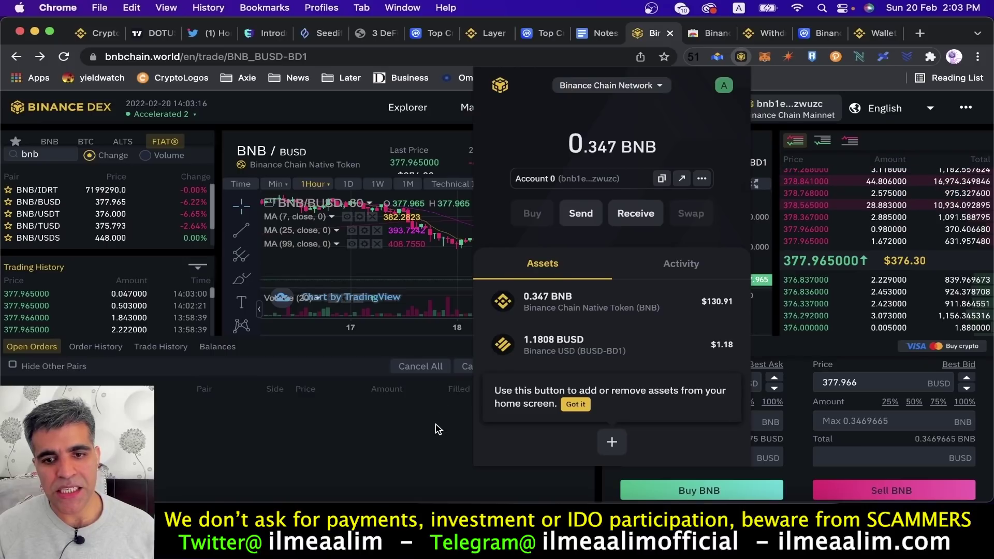
pyautogui.click(651, 346)
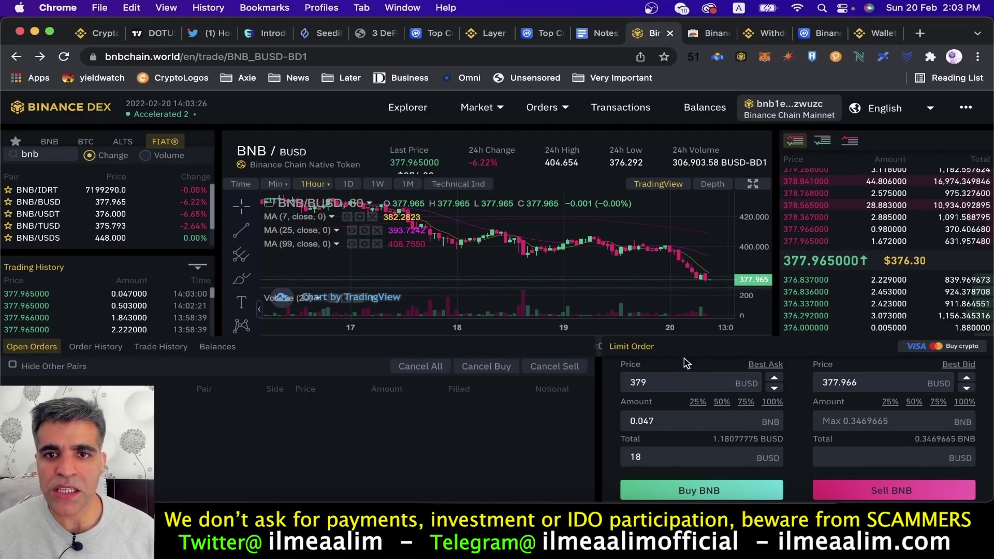
# Show Order History with the filled 0.047 BNB_BUSD buy at 379 and both XRP_BUSD buys canceled.
pyautogui.click(622, 109)
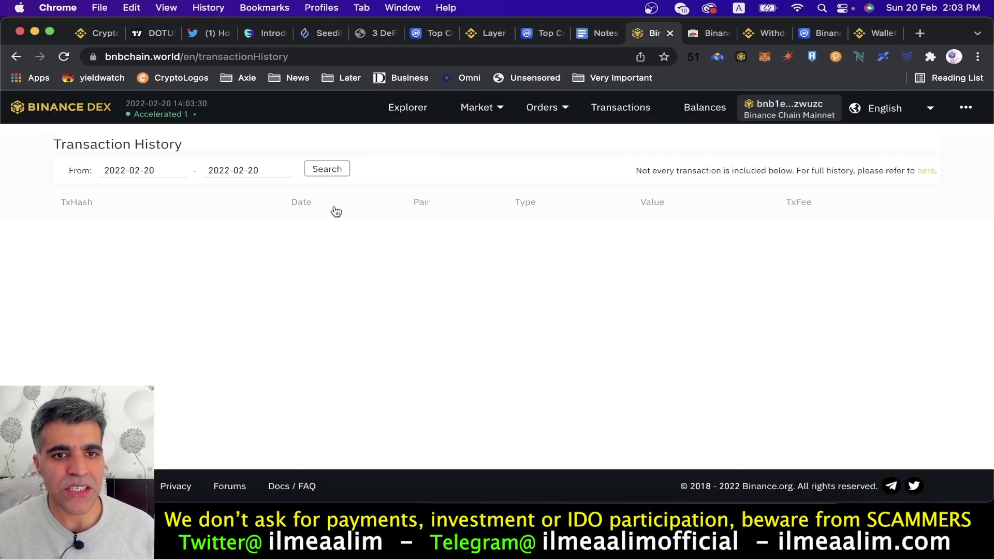
pyautogui.click(327, 174)
pyautogui.moveTo(561, 111)
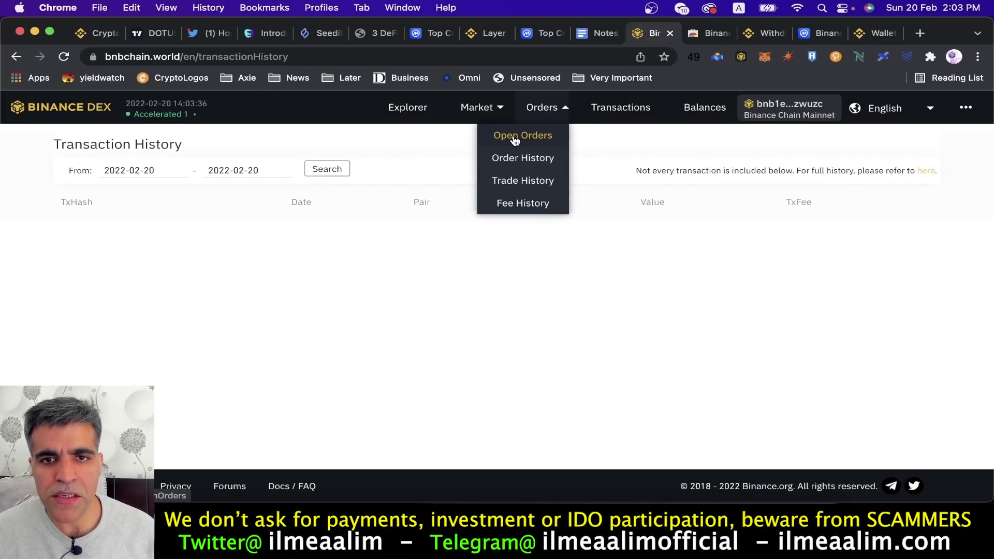
pyautogui.click(513, 135)
pyautogui.moveTo(528, 117)
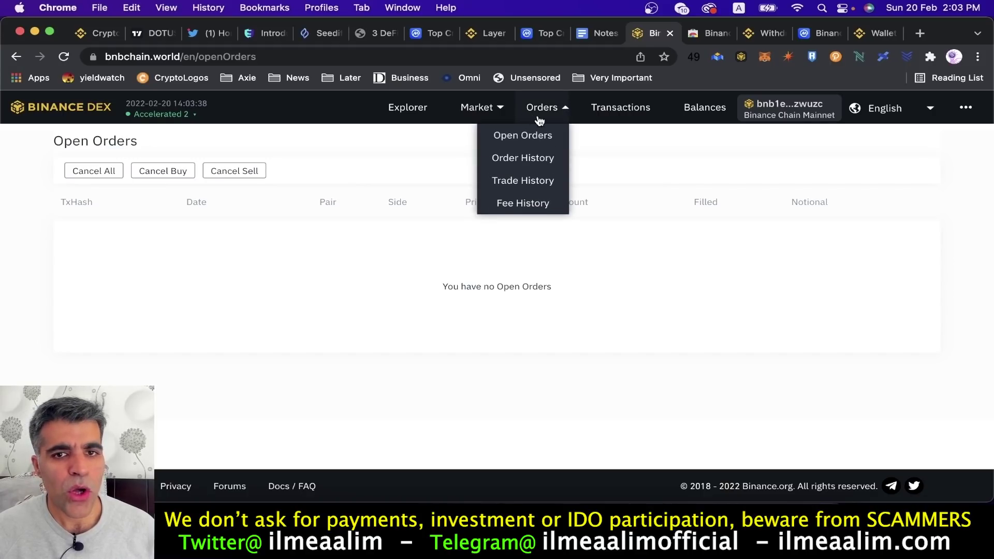
pyautogui.click(529, 155)
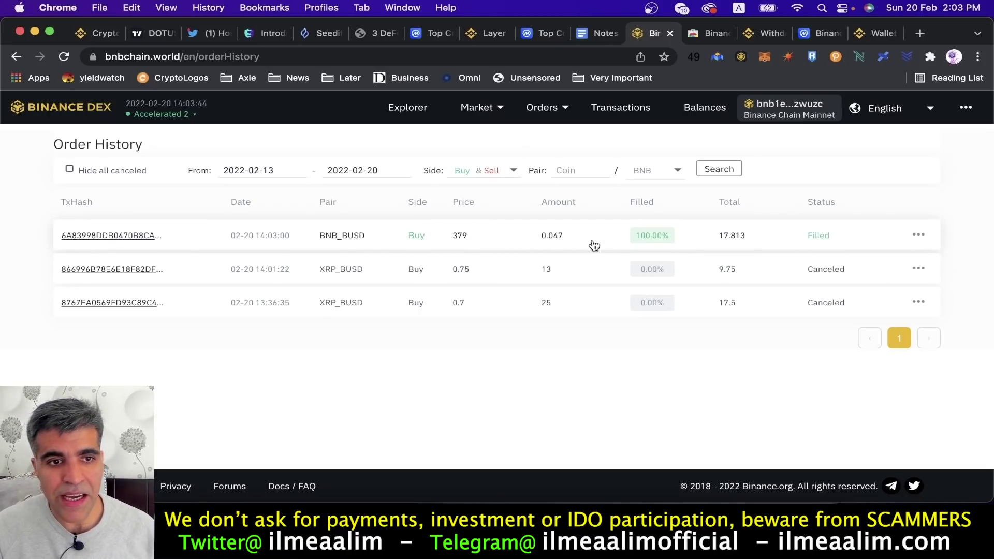
pyautogui.click(142, 236)
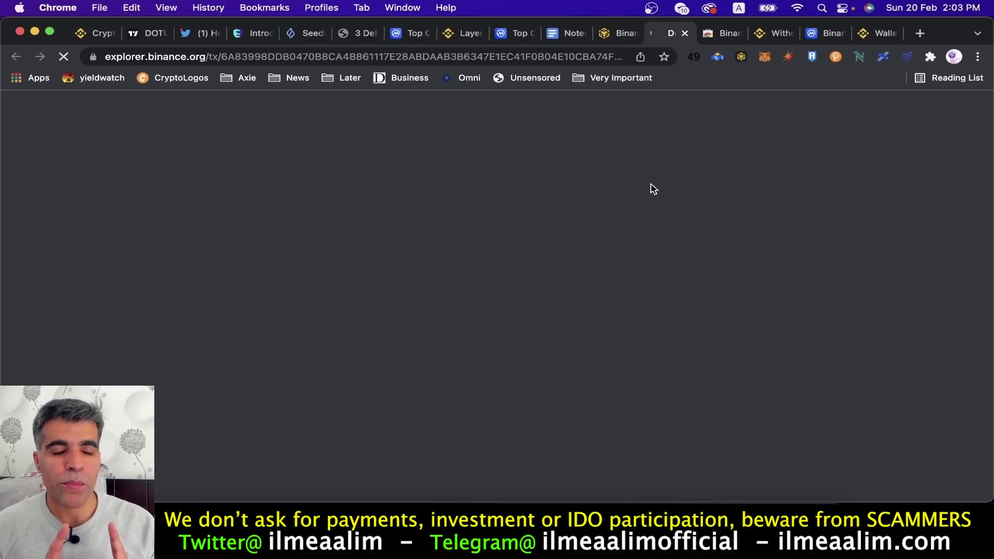
pyautogui.scroll(-5, 552, 310)
pyautogui.scroll(-3, 552, 317)
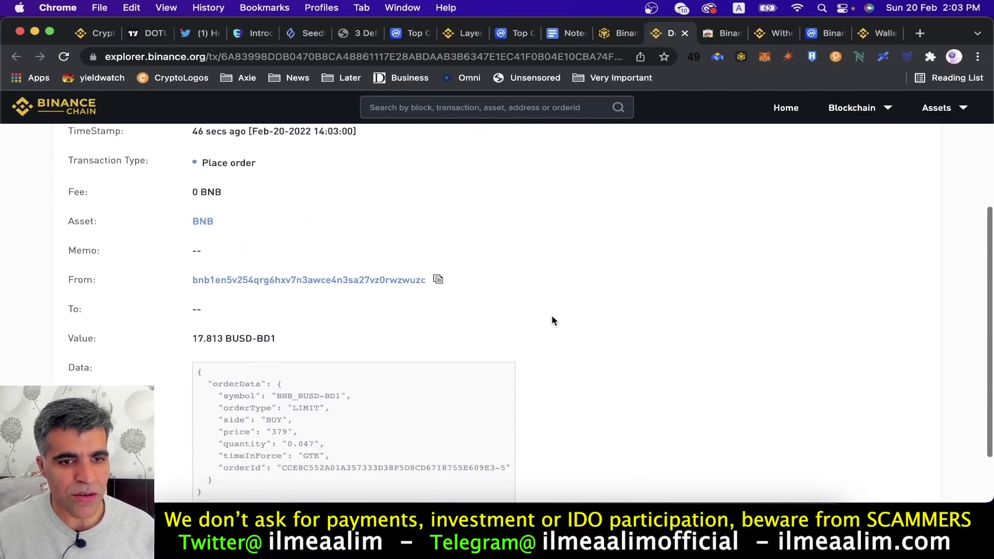
pyautogui.scroll(3, 552, 317)
pyautogui.scroll(5, 551, 321)
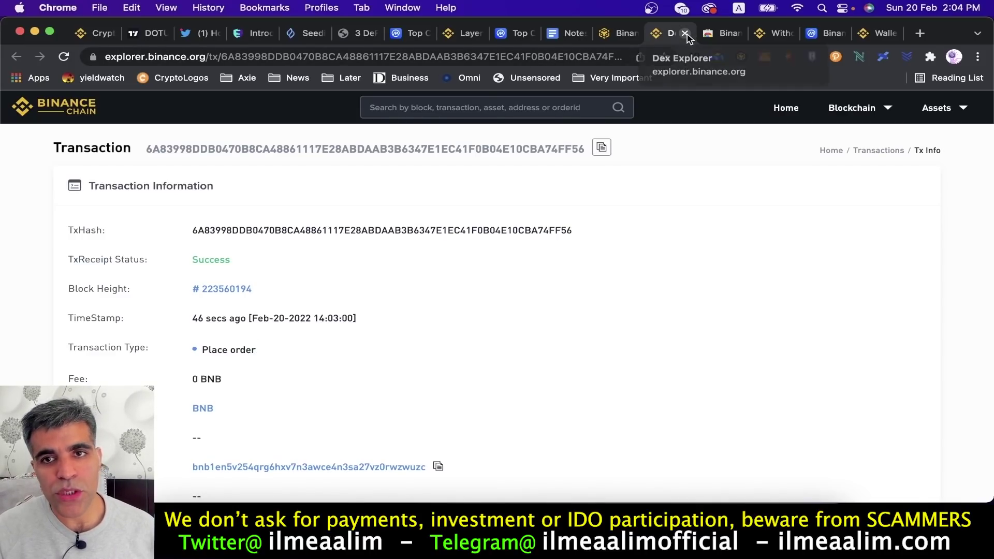
pyautogui.middleClick(669, 39)
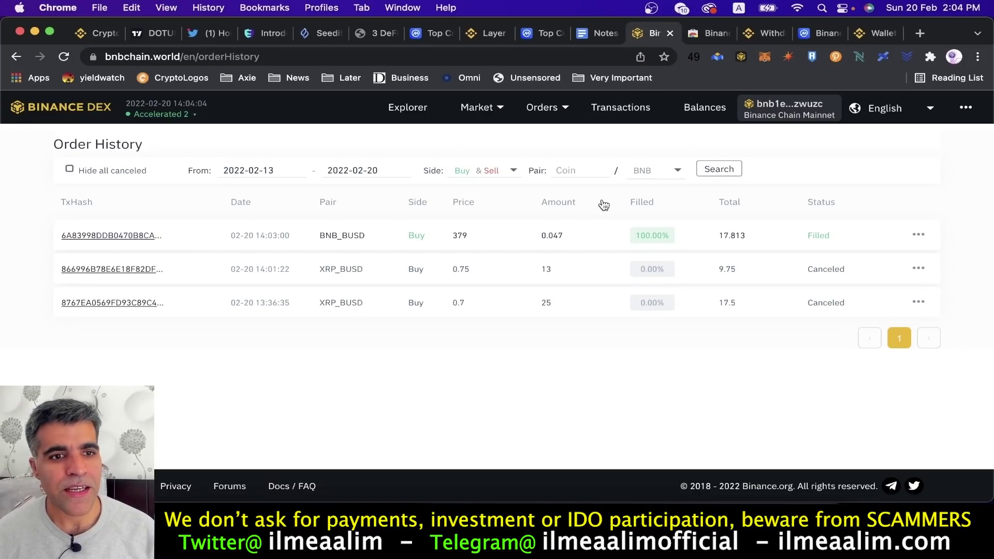